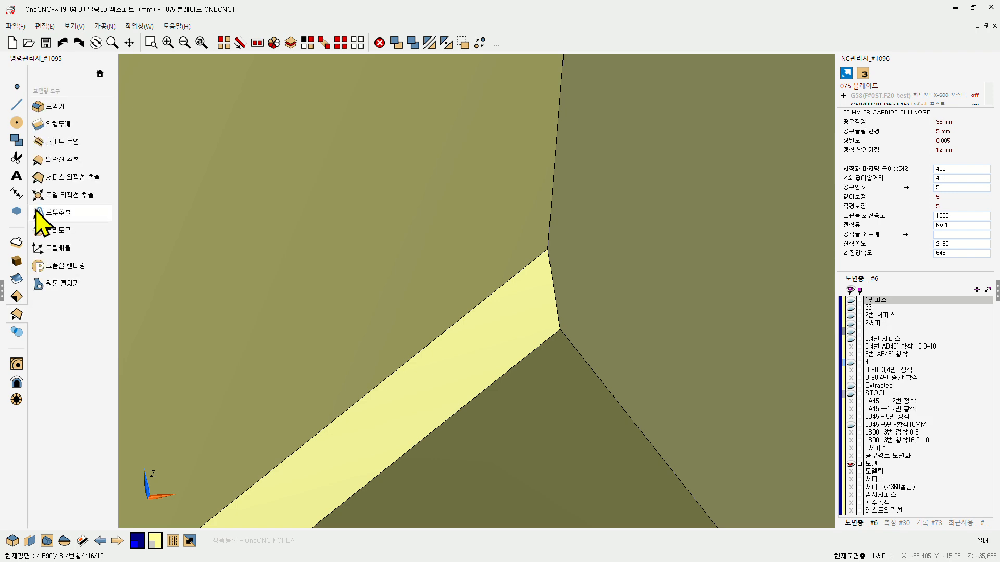
Step: Extract the short edge at the corner of the blade tip as an outline curve
{"action": "left_click", "coordinate": [54, 160]}
{"action": "left_click", "coordinate": [548, 289]}
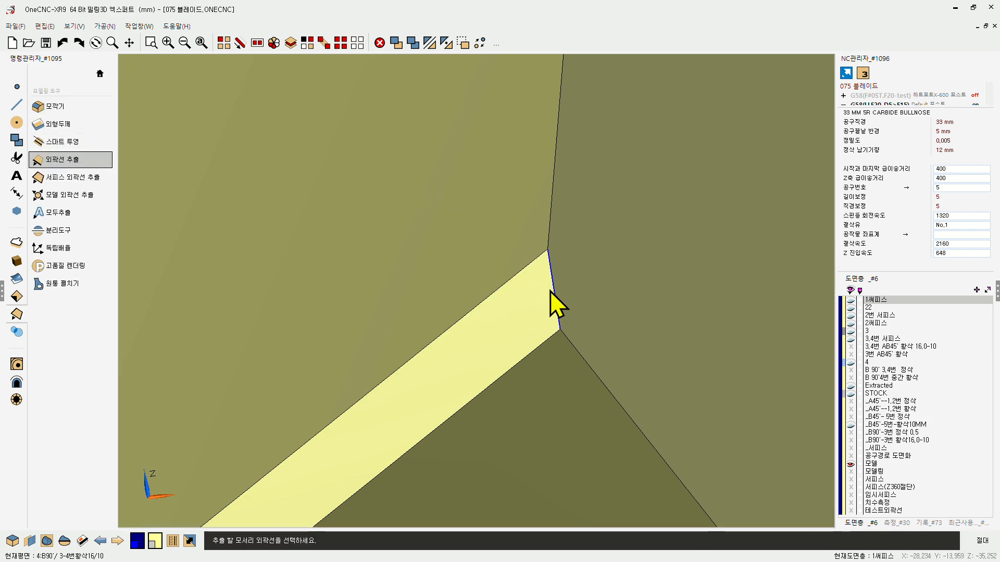
{"action": "scroll", "coordinate": [577, 263], "scroll_direction": "down", "scroll_amount": 5}
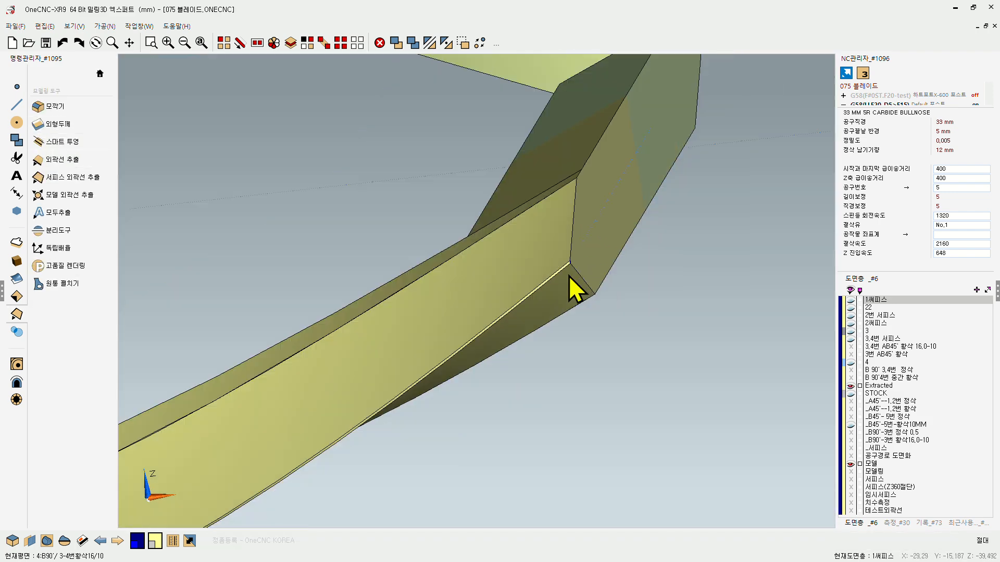
Step: Switch the current work plane to the saved XZ plane (XZ 평면)
{"action": "right_click", "coordinate": [594, 349]}
{"action": "left_click", "coordinate": [593, 363]}
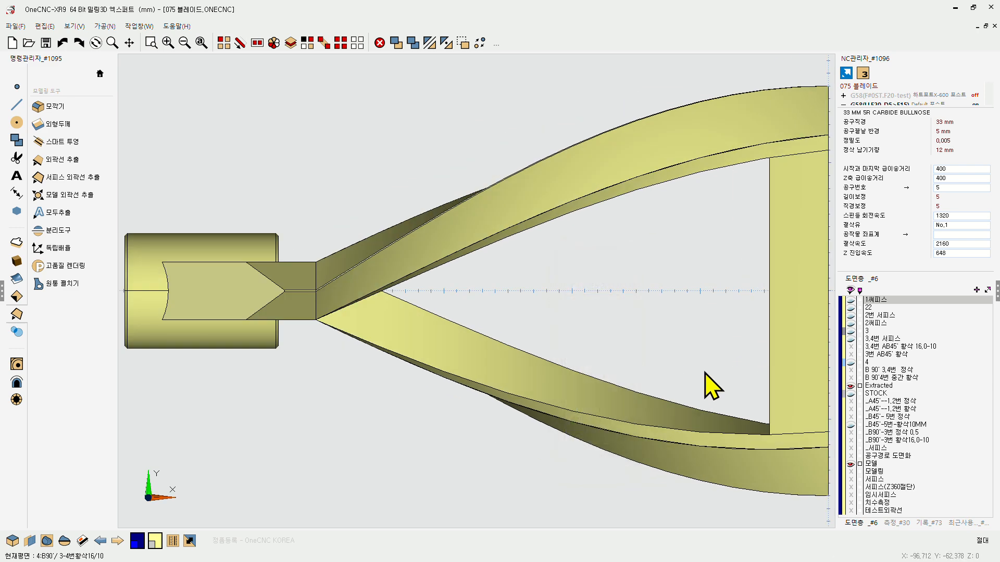
{"action": "middle_click_drag", "start_coordinate": [730, 367], "coordinate": [613, 321]}
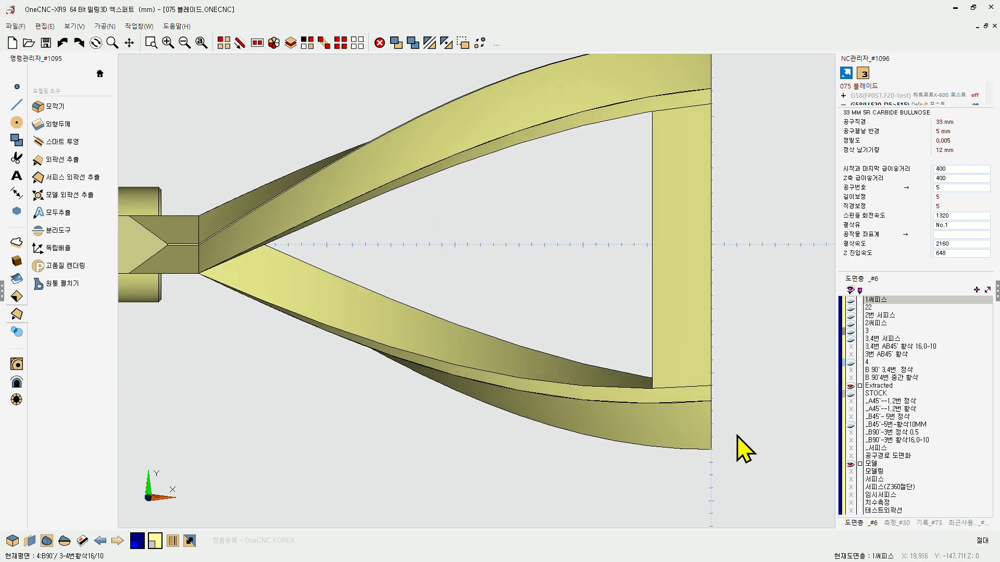
{"action": "middle_click_drag", "start_coordinate": [714, 431], "coordinate": [663, 286]}
{"action": "scroll", "coordinate": [482, 286], "scroll_direction": "down", "scroll_amount": 6}
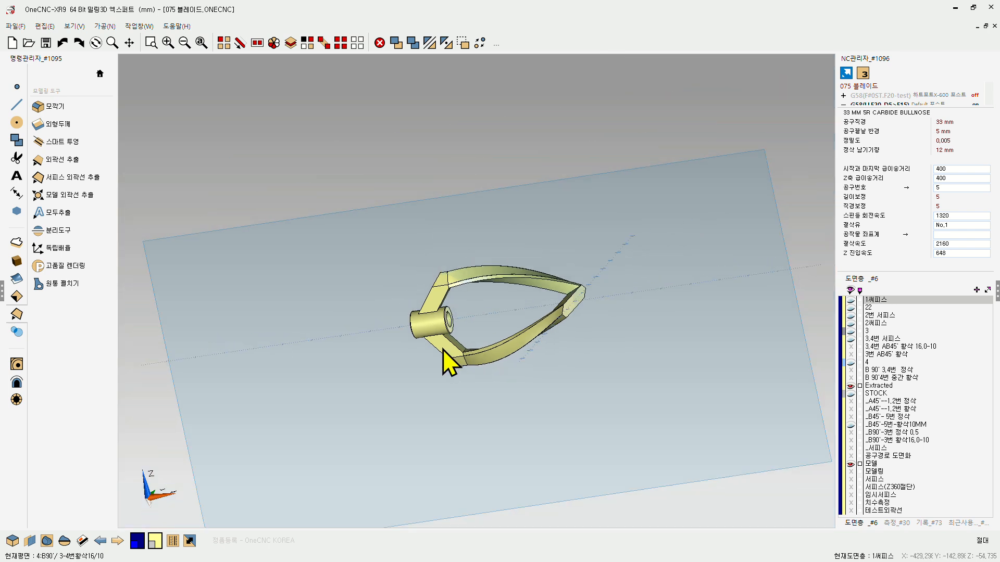
{"action": "left_click", "coordinate": [24, 548]}
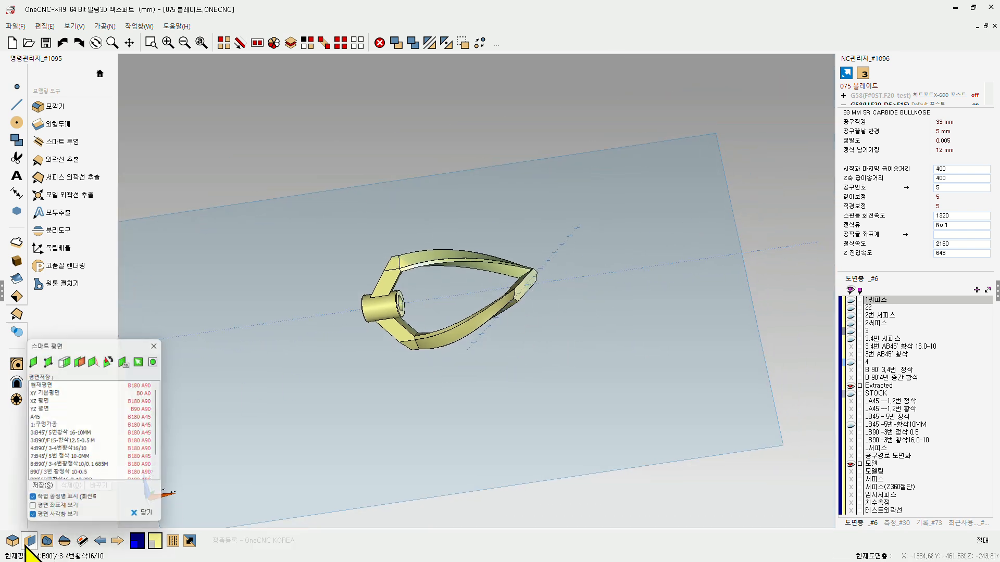
{"action": "left_click", "coordinate": [37, 393]}
{"action": "left_click", "coordinate": [39, 400]}
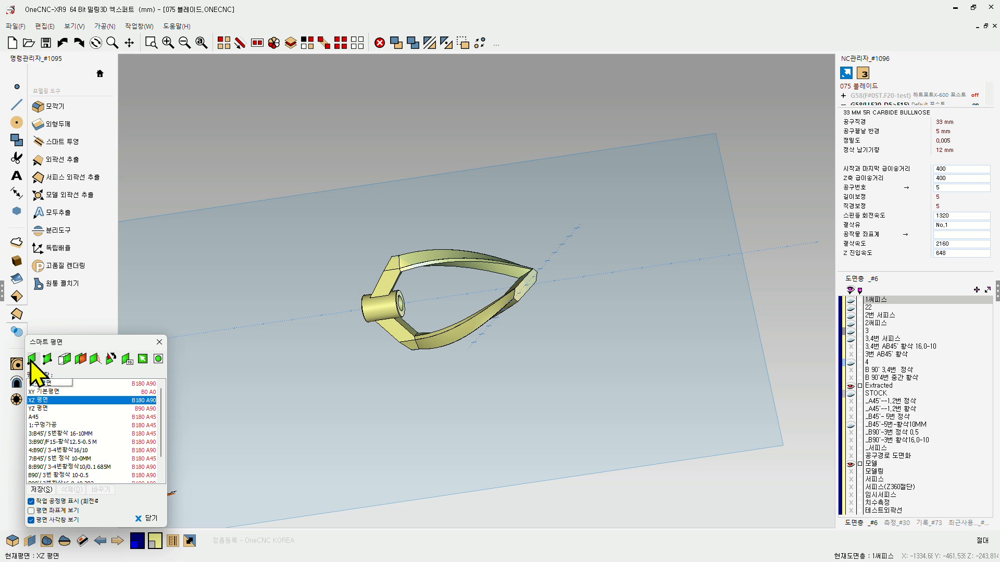
Step: Place the work plane's coordinate origin on the upper endpoint of the extracted edge and close the smart plane settings
{"action": "left_click", "coordinate": [32, 360]}
{"action": "scroll", "coordinate": [530, 292], "scroll_direction": "up", "scroll_amount": 10}
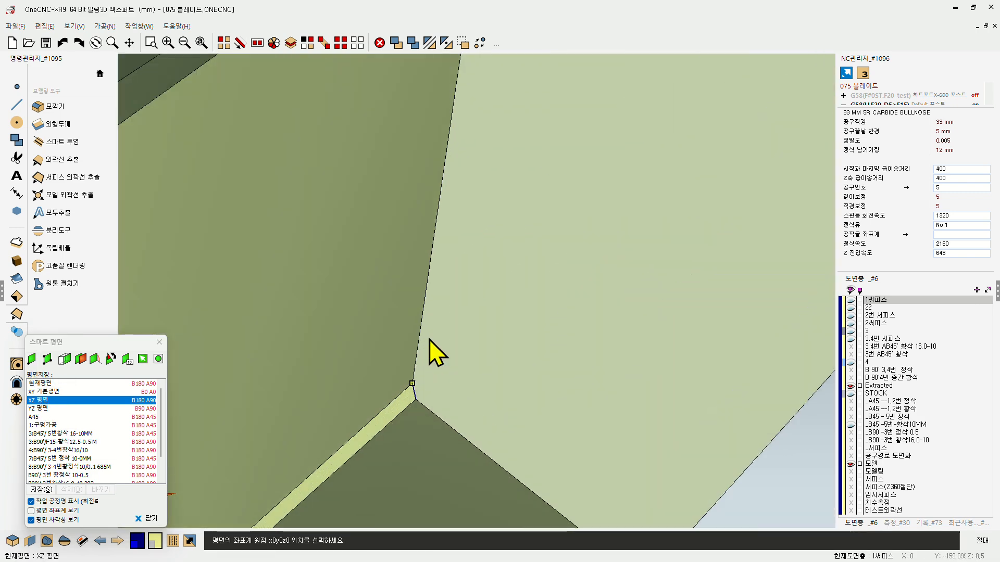
{"action": "left_click", "coordinate": [406, 430]}
{"action": "scroll", "coordinate": [526, 307], "scroll_direction": "down", "scroll_amount": 5}
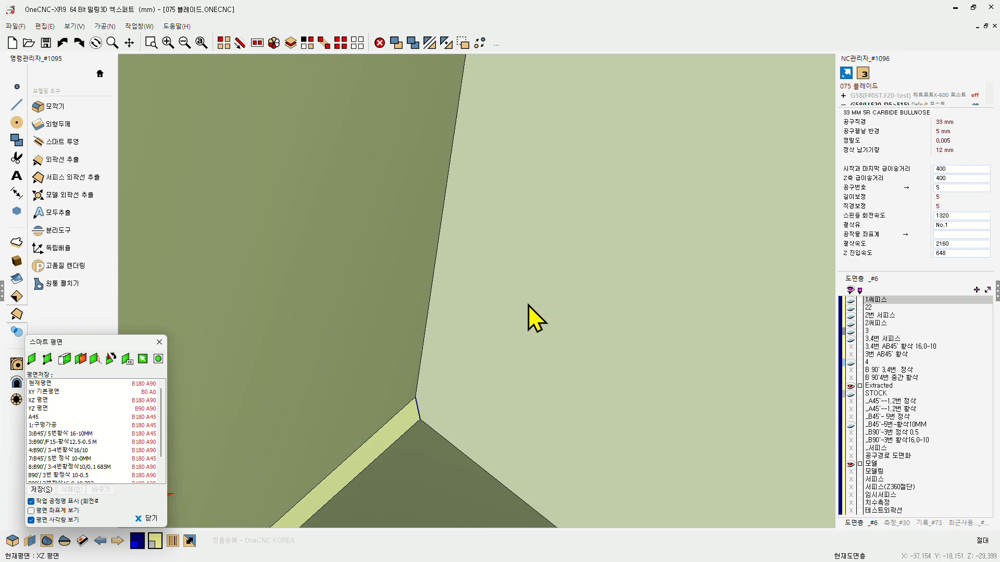
{"action": "scroll", "coordinate": [516, 312], "scroll_direction": "down", "scroll_amount": 3}
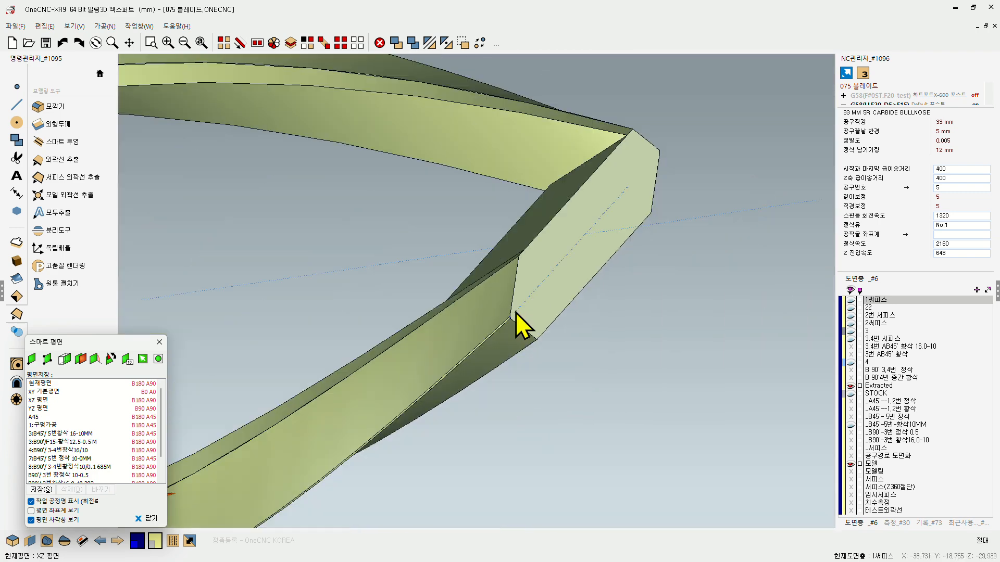
{"action": "left_click", "coordinate": [158, 342]}
Step: Draw a 370 mm straight line at 180° from the midpoint of the extracted edge at the blade tip
{"action": "right_click", "coordinate": [341, 272]}
{"action": "left_click", "coordinate": [344, 204]}
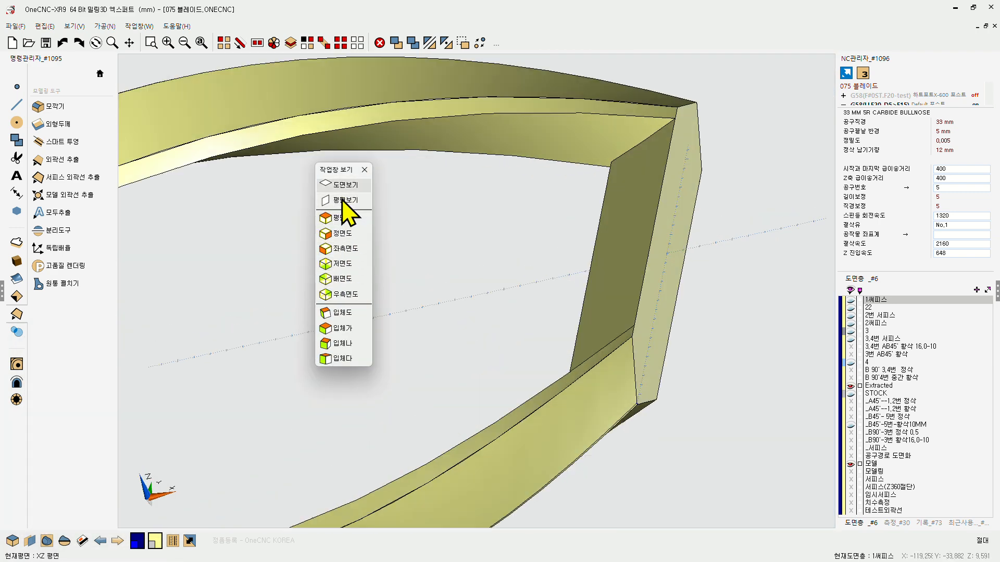
{"action": "right_click", "coordinate": [345, 206]}
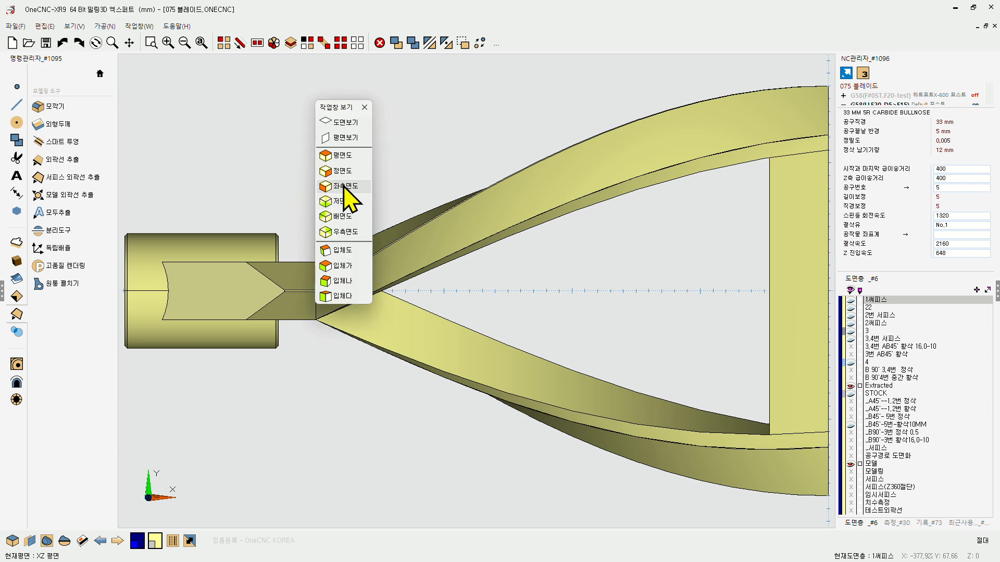
{"action": "left_click", "coordinate": [345, 194]}
{"action": "scroll", "coordinate": [489, 290], "scroll_direction": "down", "scroll_amount": 3}
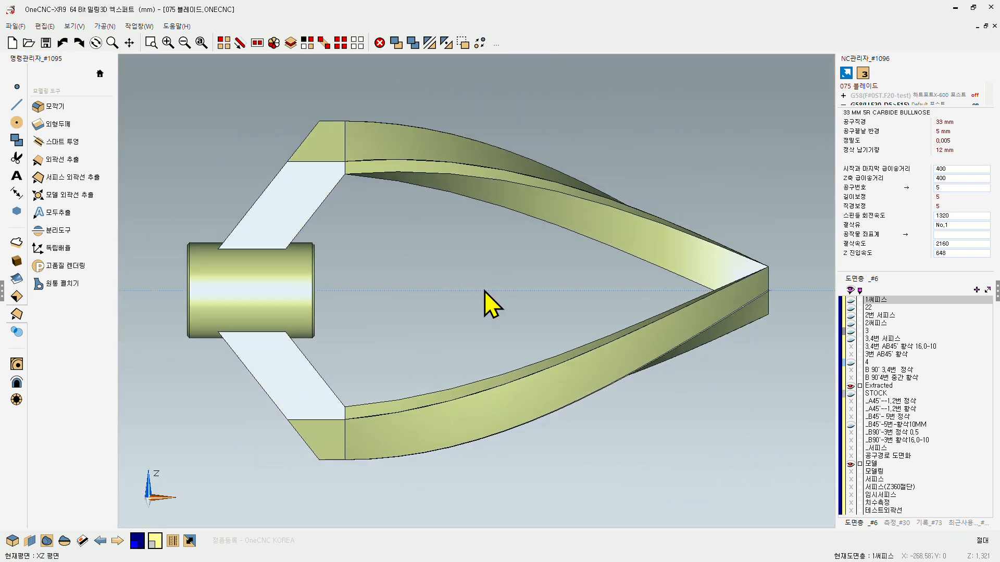
{"action": "scroll", "coordinate": [608, 291], "scroll_direction": "up", "scroll_amount": 6}
{"action": "scroll", "coordinate": [632, 275], "scroll_direction": "up", "scroll_amount": 5}
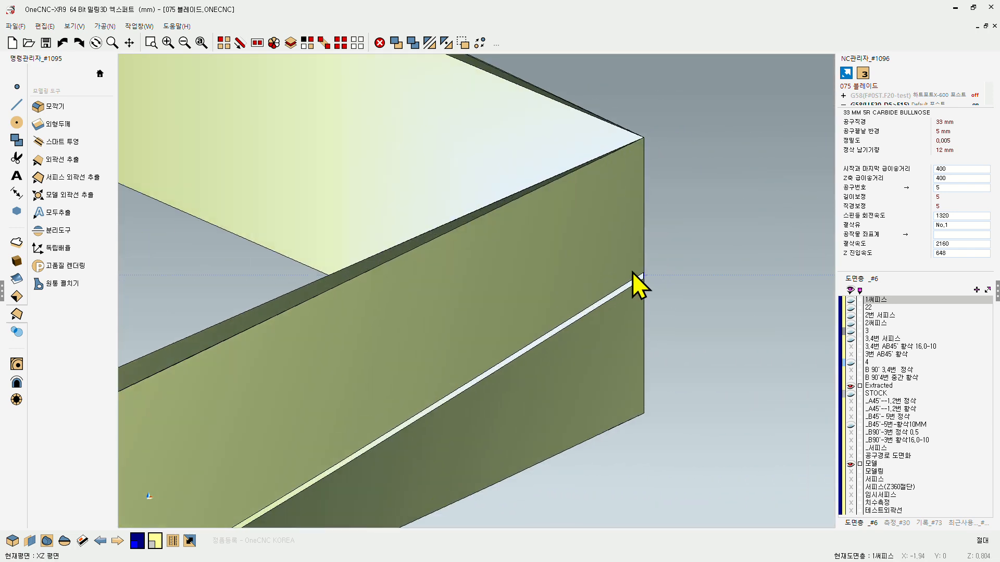
{"action": "left_click", "coordinate": [17, 104]}
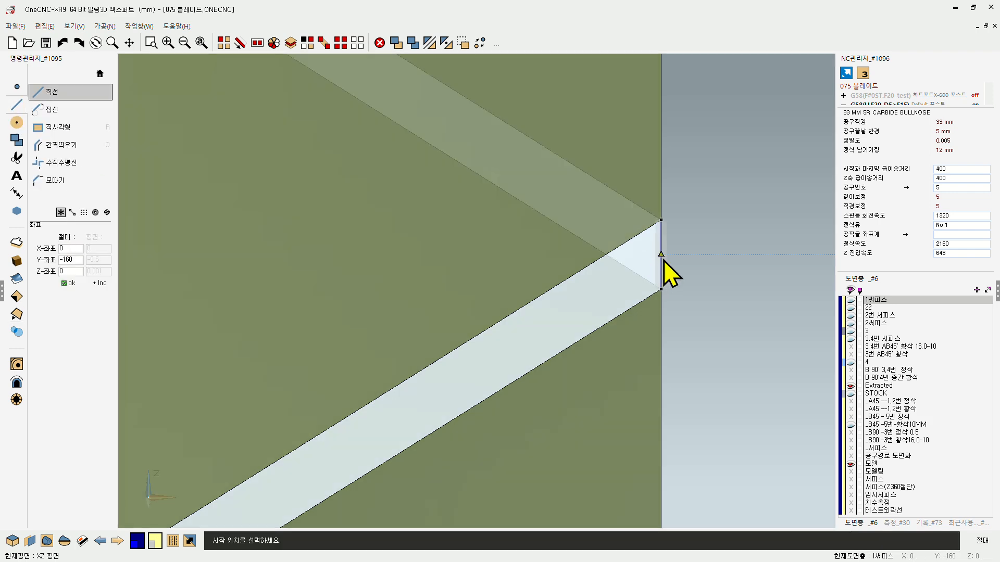
{"action": "left_click", "coordinate": [661, 257]}
{"action": "scroll", "coordinate": [663, 260], "scroll_direction": "down", "scroll_amount": 2}
{"action": "scroll", "coordinate": [793, 273], "scroll_direction": "down", "scroll_amount": 8}
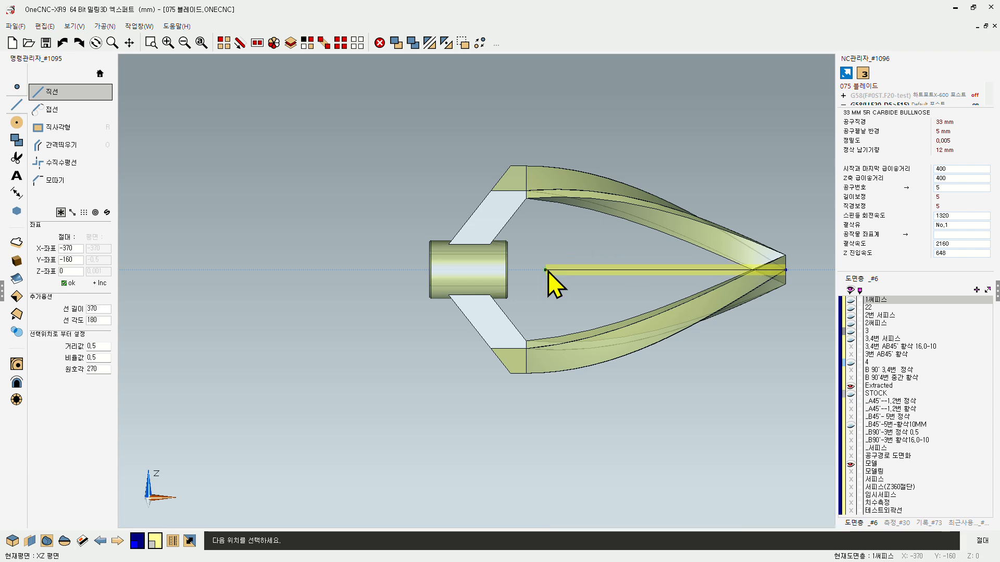
{"action": "left_click", "coordinate": [546, 269]}
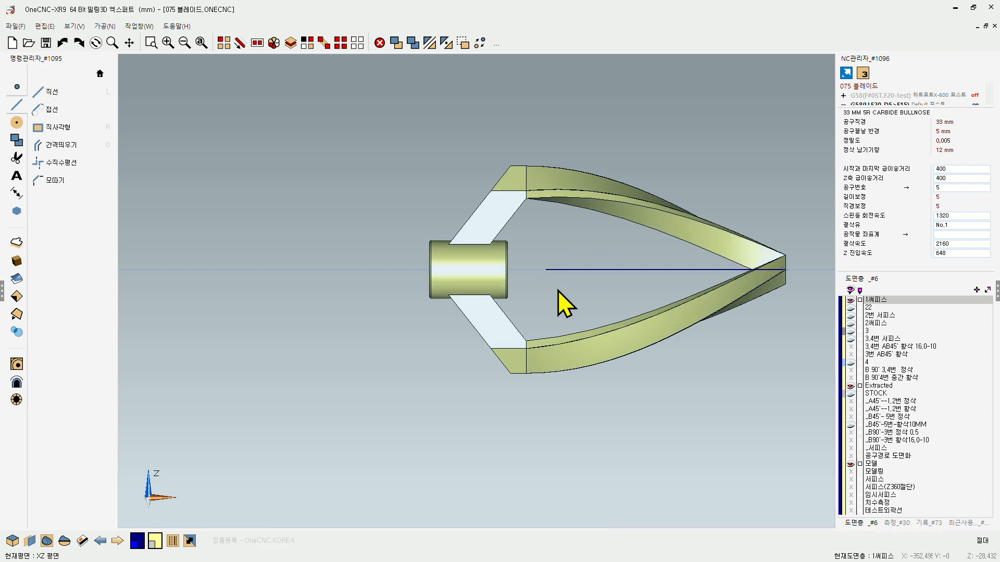
{"action": "scroll", "coordinate": [542, 331], "scroll_direction": "up", "scroll_amount": 4}
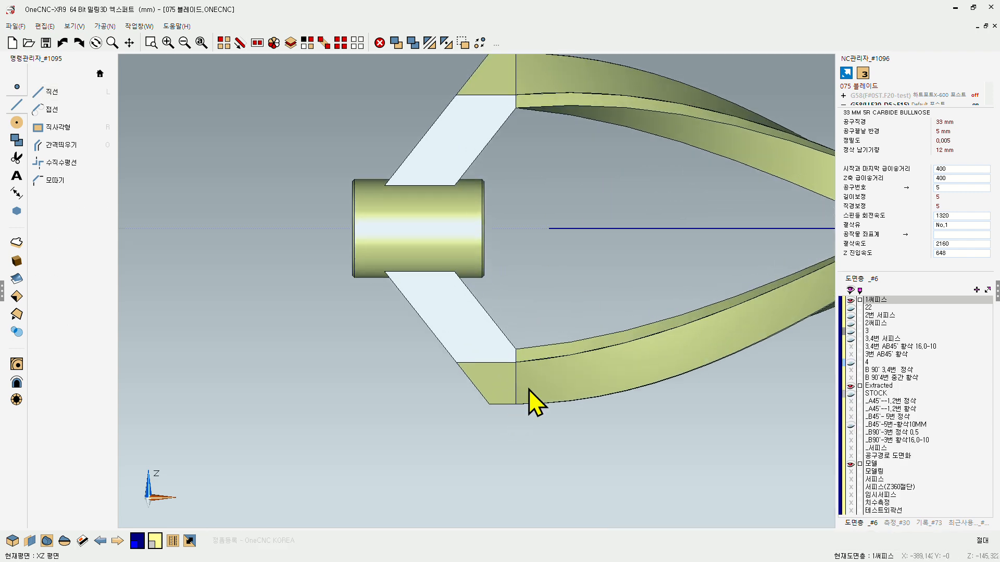
{"action": "middle_click_drag", "start_coordinate": [529, 389], "coordinate": [521, 348]}
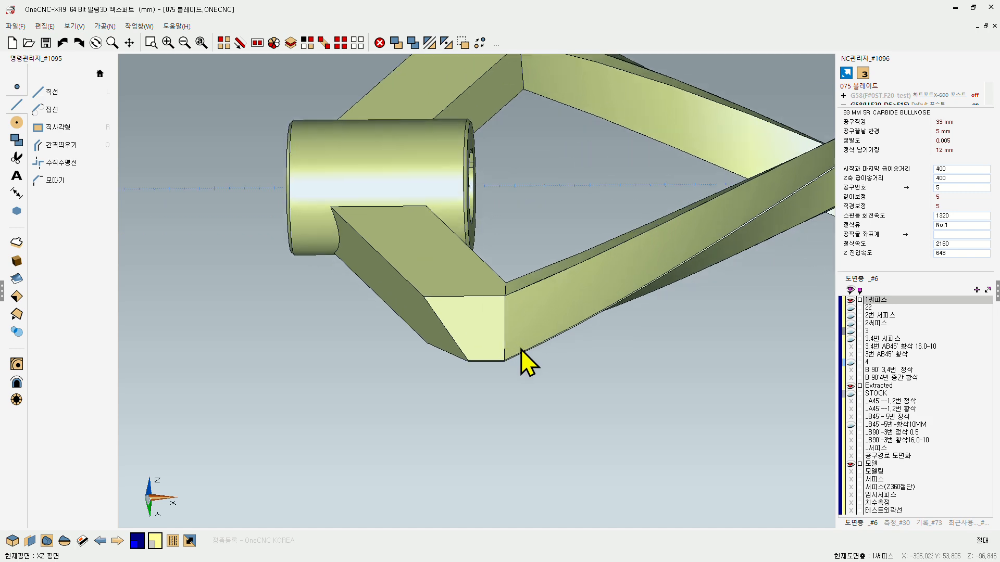
{"action": "scroll", "coordinate": [521, 349], "scroll_direction": "up", "scroll_amount": 3}
{"action": "left_click", "coordinate": [52, 92]}
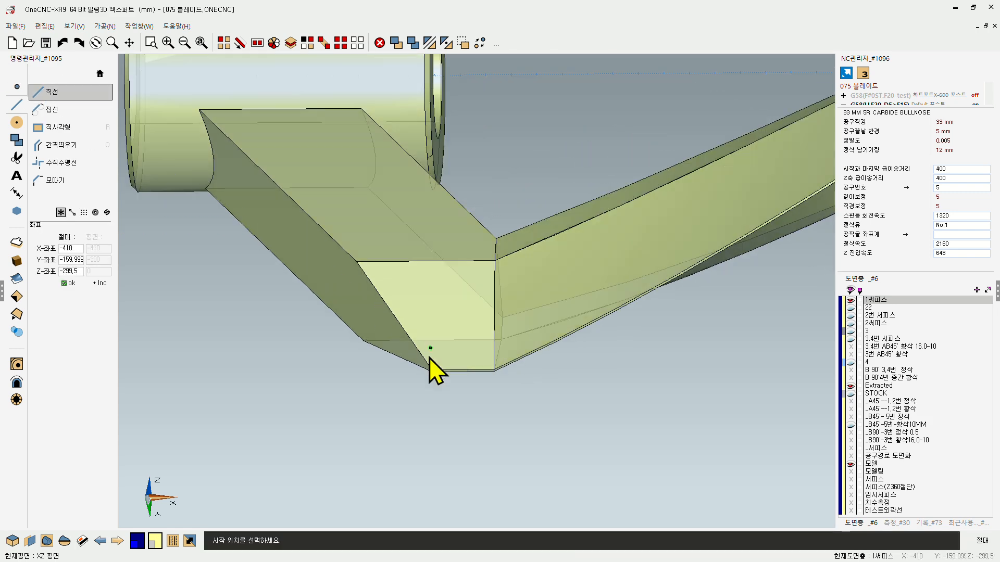
{"action": "left_click", "coordinate": [492, 371]}
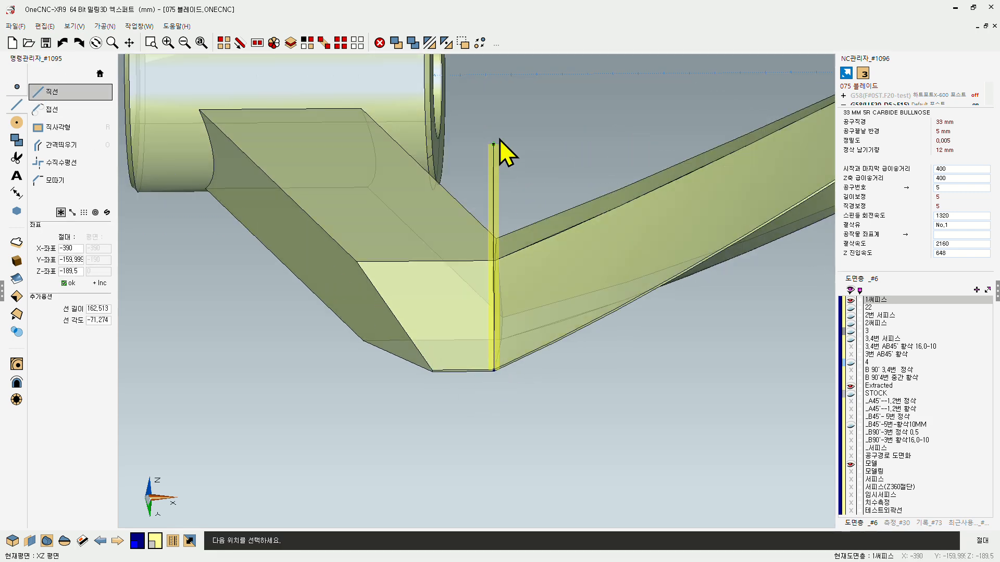
{"action": "scroll", "coordinate": [495, 123], "scroll_direction": "down", "scroll_amount": 2}
{"action": "scroll", "coordinate": [485, 313], "scroll_direction": "down", "scroll_amount": 2}
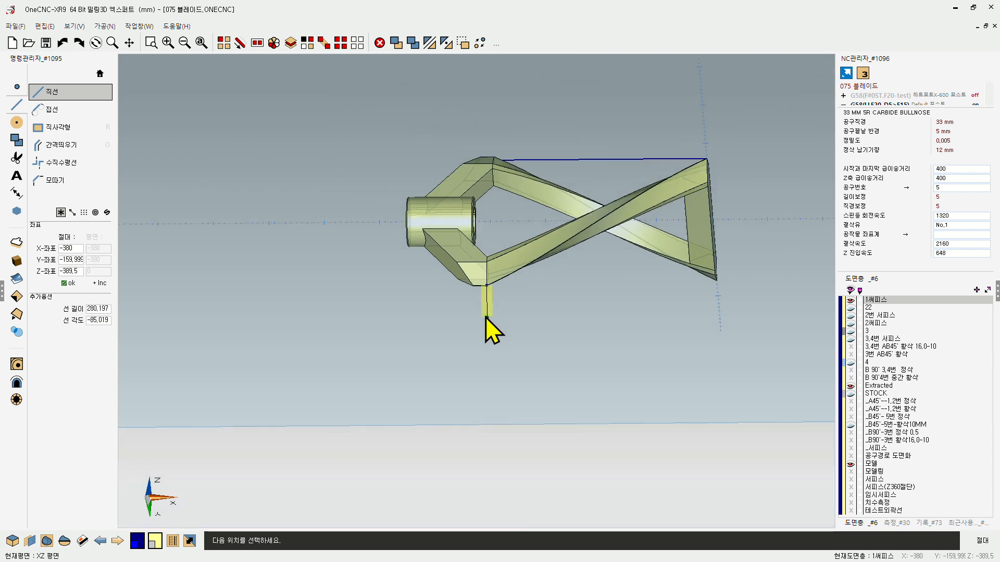
{"action": "key", "text": "Escape"}
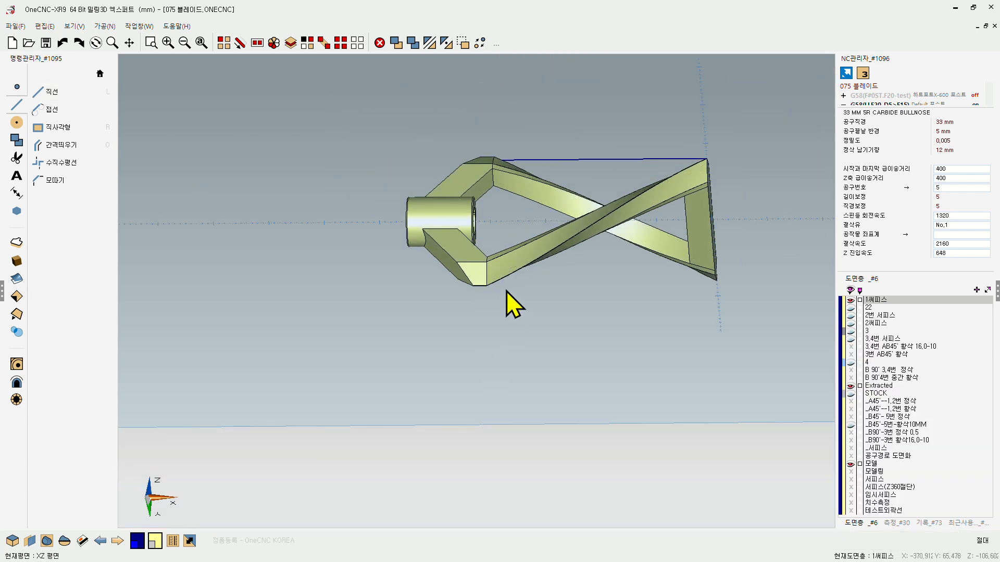
Step: Measure the coordinates of the lower arm's outer corner where the flat end face meets the curved blade
{"action": "scroll", "coordinate": [489, 291], "scroll_direction": "up", "scroll_amount": 5}
{"action": "scroll", "coordinate": [485, 279], "scroll_direction": "up", "scroll_amount": 1}
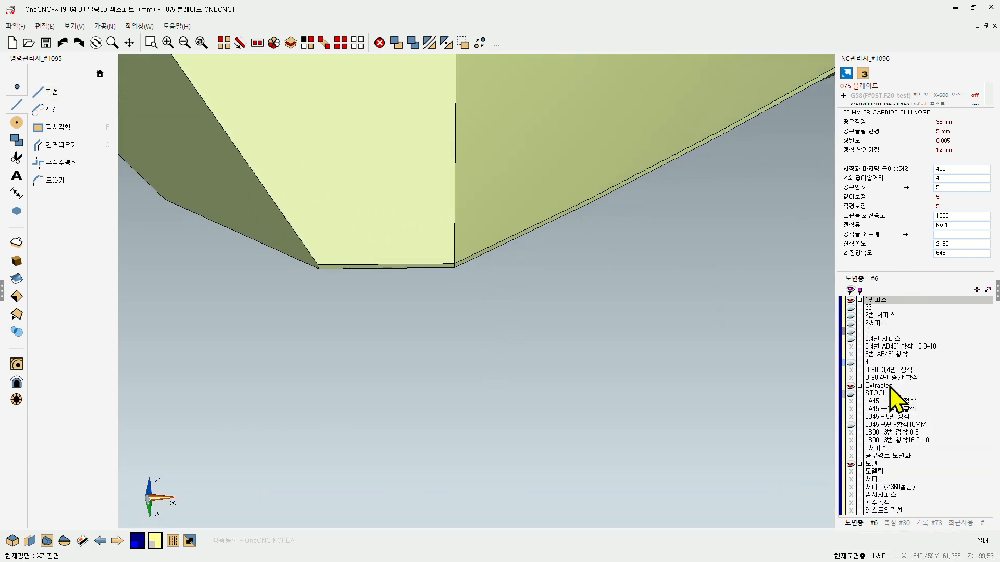
{"action": "left_click", "coordinate": [891, 522]}
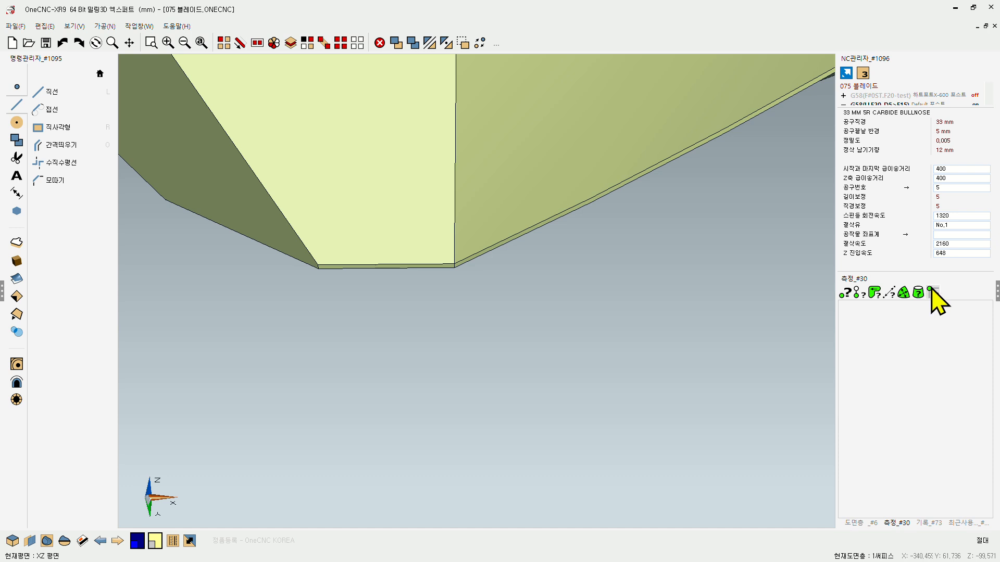
{"action": "left_click", "coordinate": [931, 289]}
{"action": "scroll", "coordinate": [805, 213], "scroll_direction": "up", "scroll_amount": 1}
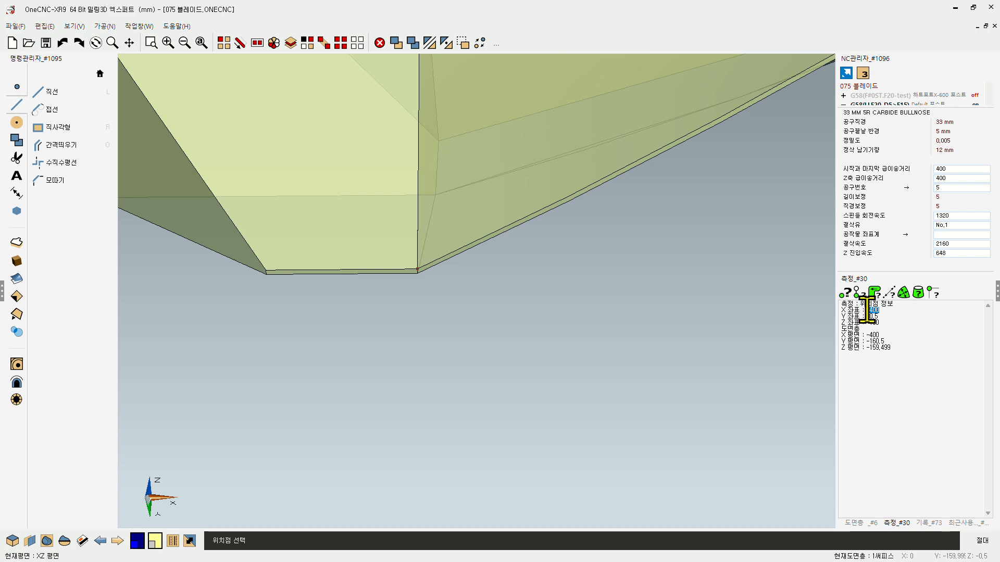
{"action": "scroll", "coordinate": [485, 328], "scroll_direction": "down", "scroll_amount": 10}
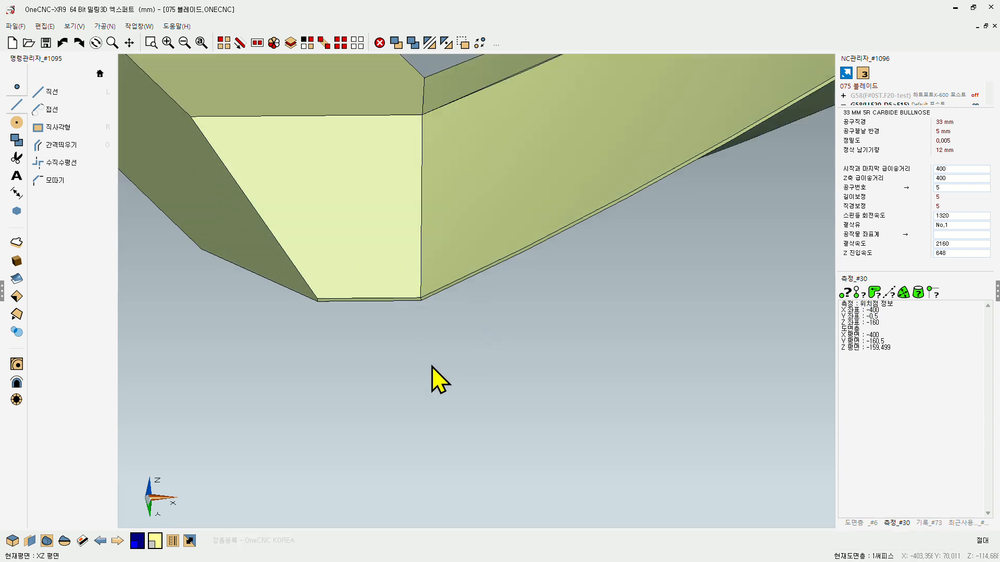
Step: Measure the coordinates of the outer corner at the hub-side end of the lower arm's flat end face
{"action": "middle_click_drag", "start_coordinate": [543, 379], "coordinate": [479, 319]}
{"action": "scroll", "coordinate": [410, 343], "scroll_direction": "up", "scroll_amount": 8}
{"action": "scroll", "coordinate": [413, 324], "scroll_direction": "up", "scroll_amount": 2}
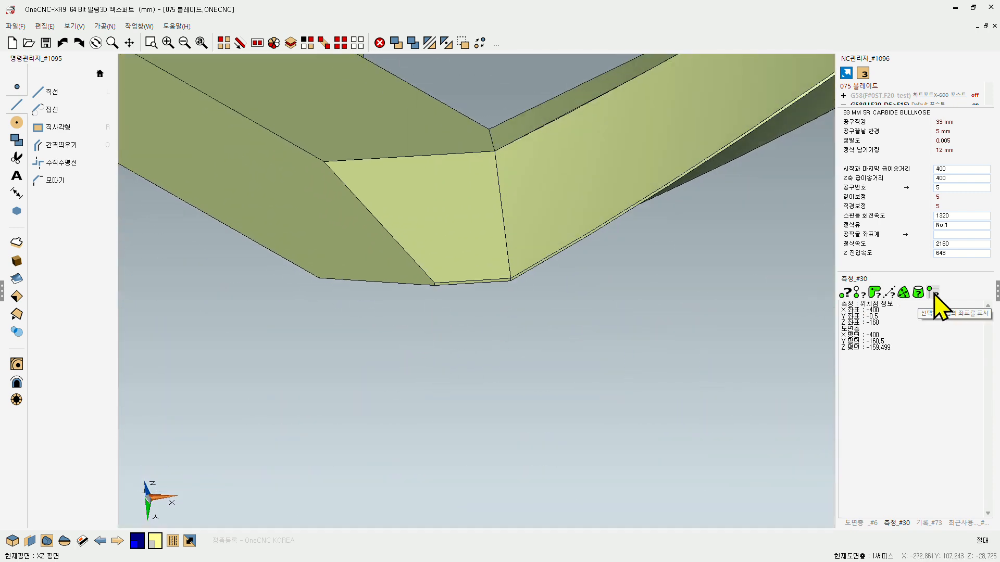
{"action": "left_click", "coordinate": [934, 295]}
{"action": "left_click", "coordinate": [425, 282]}
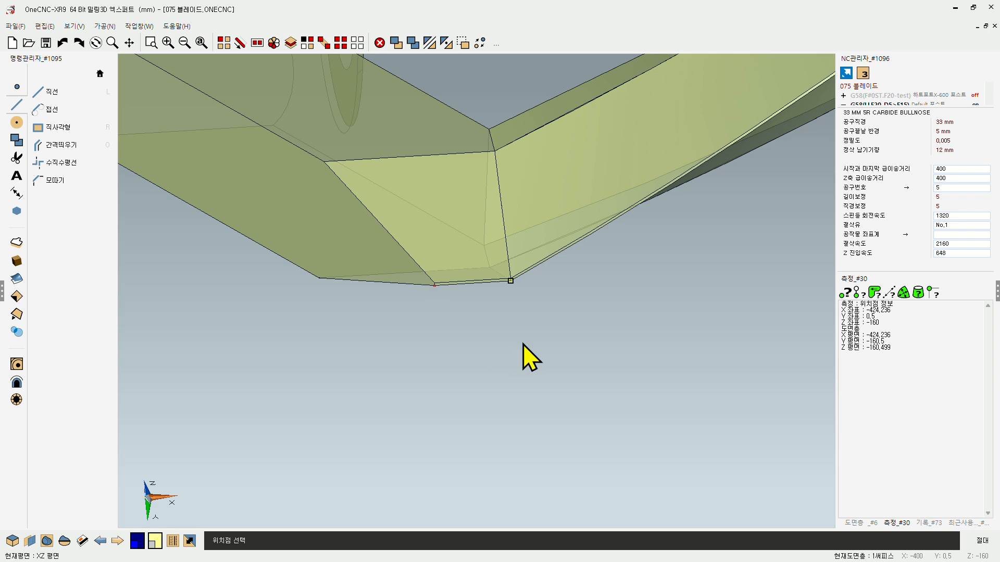
{"action": "key", "text": "Escape"}
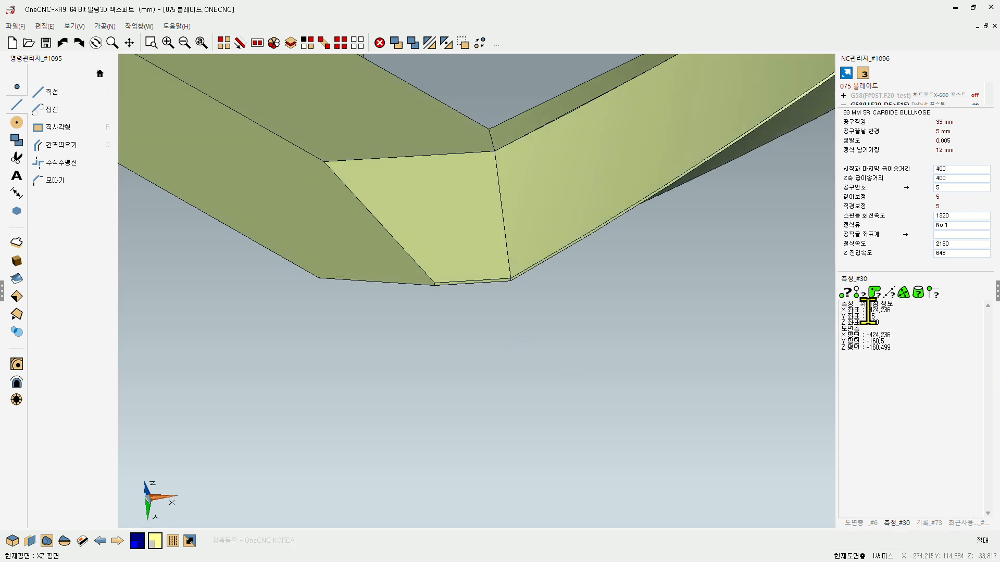
Step: Copy the hub-side corner's absolute X coordinate from the position measurement to the clipboard
{"action": "left_click_drag", "start_coordinate": [867, 311], "coordinate": [890, 312]}
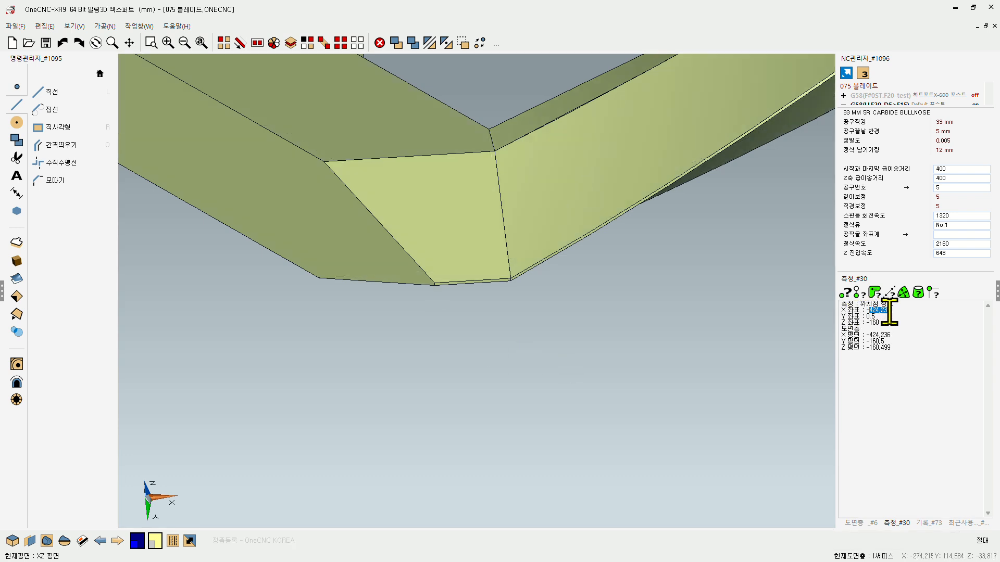
{"action": "key", "text": "ctrl+c"}
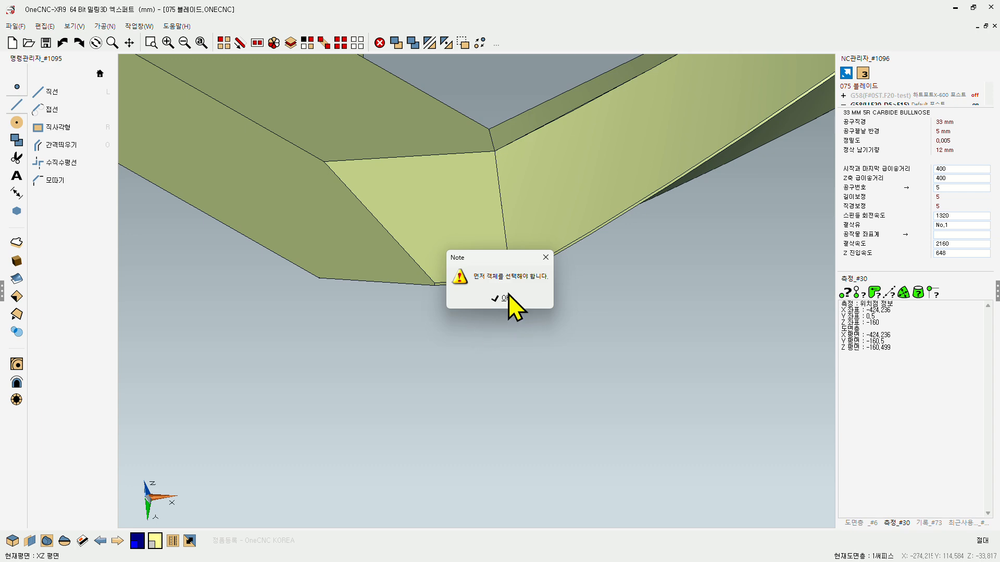
{"action": "left_click", "coordinate": [505, 298]}
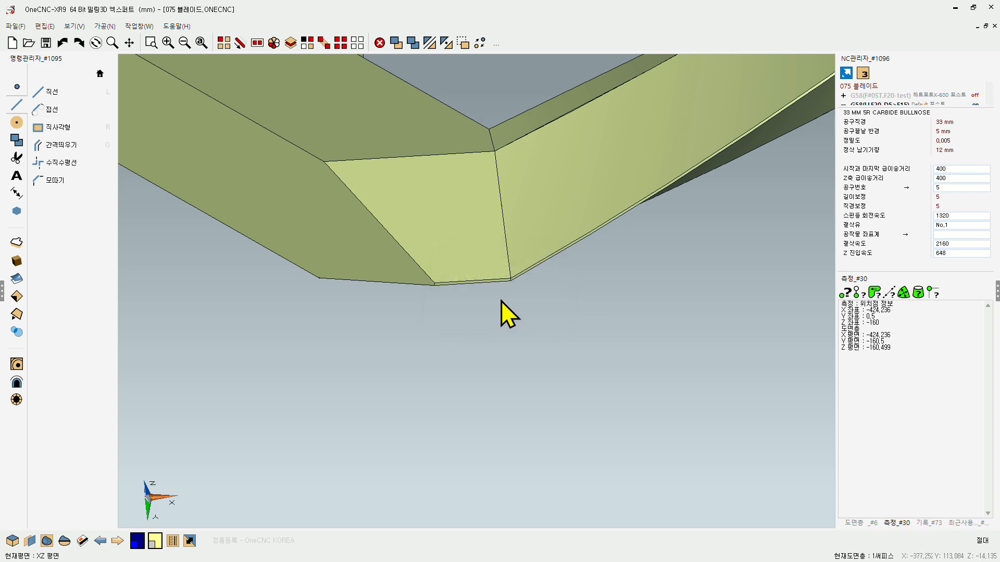
{"action": "left_click_drag", "start_coordinate": [867, 310], "coordinate": [891, 310]}
{"action": "right_click", "coordinate": [880, 314]}
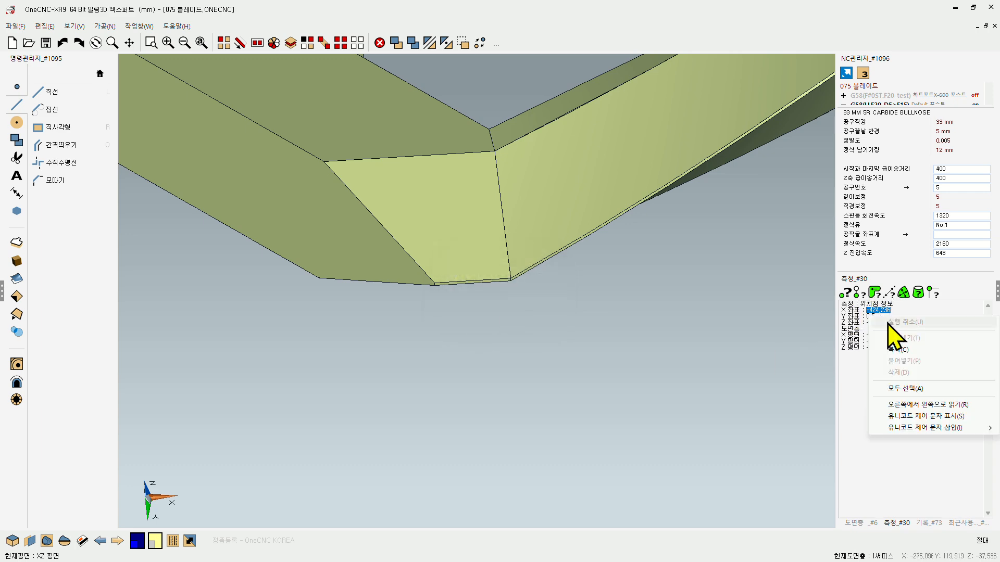
{"action": "left_click", "coordinate": [897, 350]}
{"action": "scroll", "coordinate": [388, 354], "scroll_direction": "down", "scroll_amount": 5}
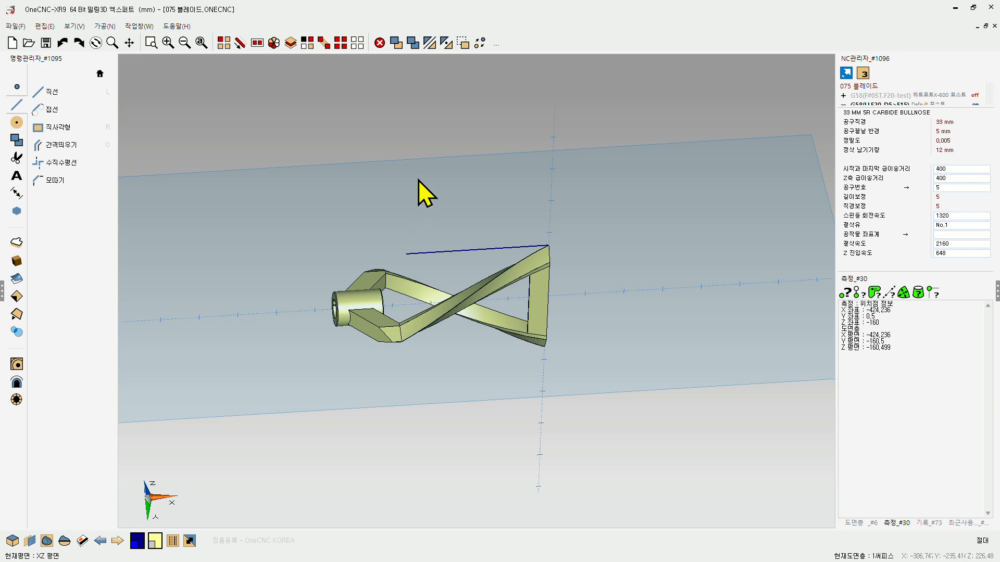
Step: Draw a vertical construction line at X -424.236 on the XZ plane, using the copied corner coordinate
{"action": "middle_click_drag", "start_coordinate": [418, 180], "coordinate": [423, 232]}
{"action": "right_click", "coordinate": [424, 233]}
{"action": "left_click", "coordinate": [423, 187]}
{"action": "right_click", "coordinate": [344, 229]}
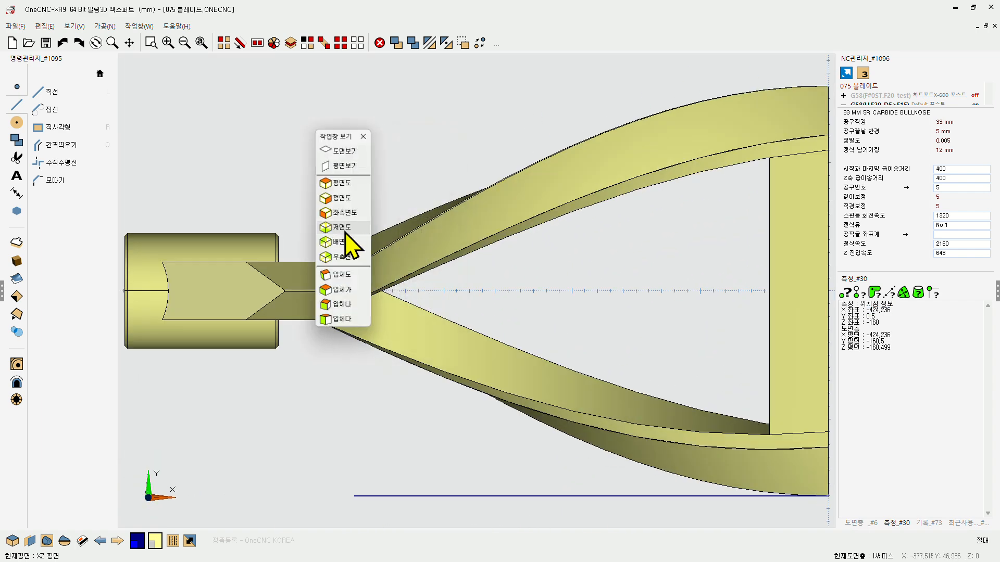
{"action": "left_click", "coordinate": [355, 165]}
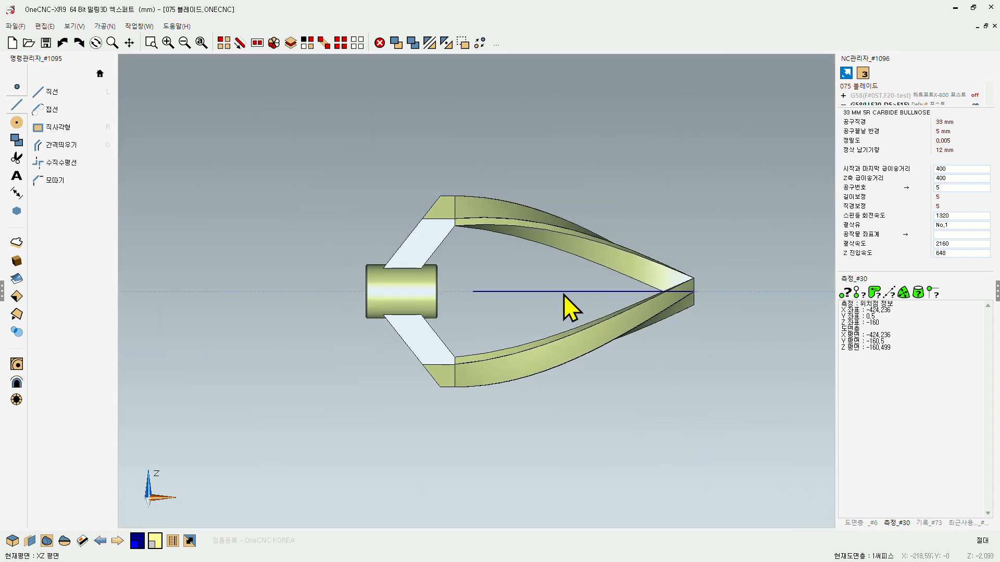
{"action": "left_click", "coordinate": [52, 92]}
{"action": "left_click", "coordinate": [395, 153]}
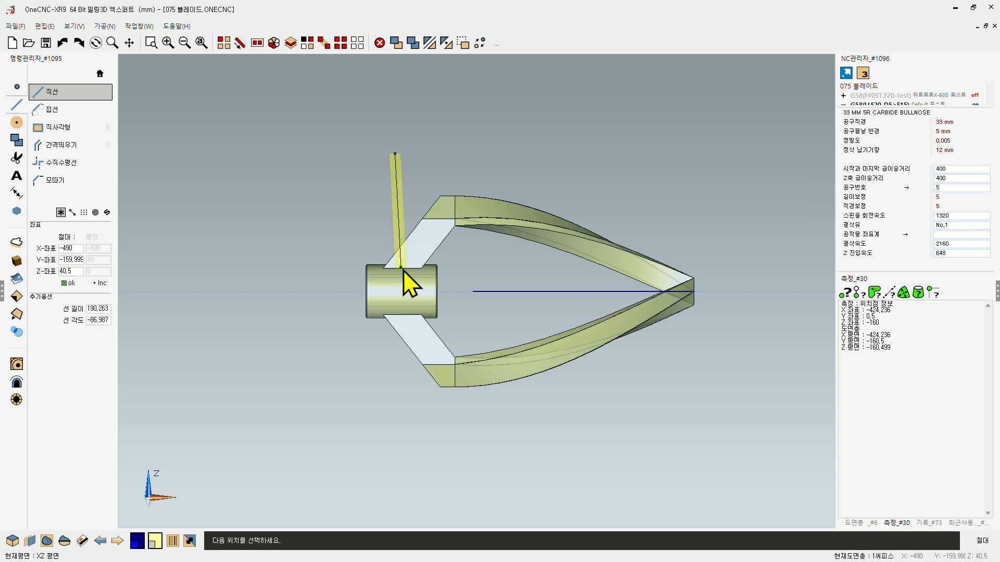
{"action": "left_click", "coordinate": [60, 162]}
{"action": "left_click", "coordinate": [372, 415]}
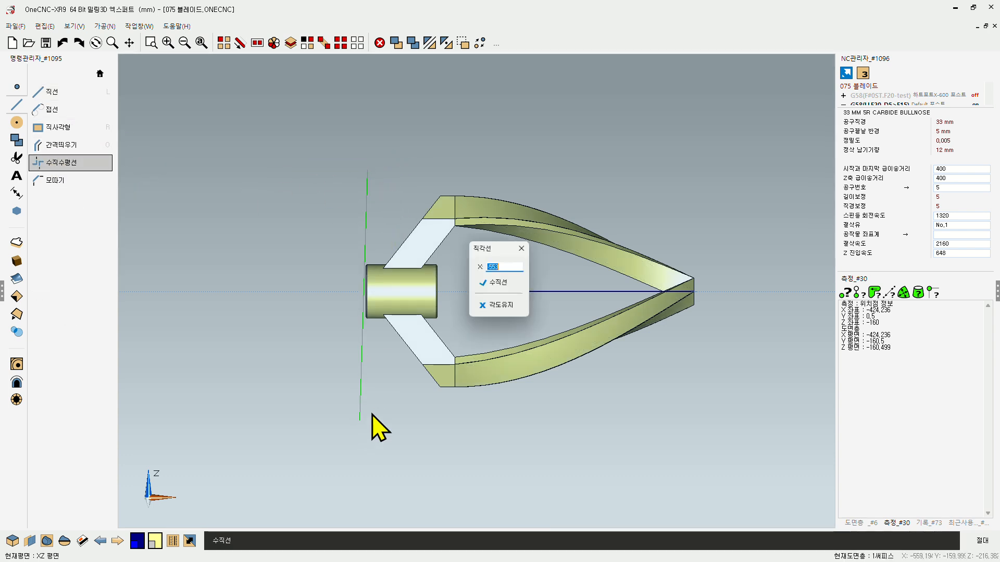
{"action": "right_click", "coordinate": [494, 267]}
{"action": "left_click", "coordinate": [527, 310]}
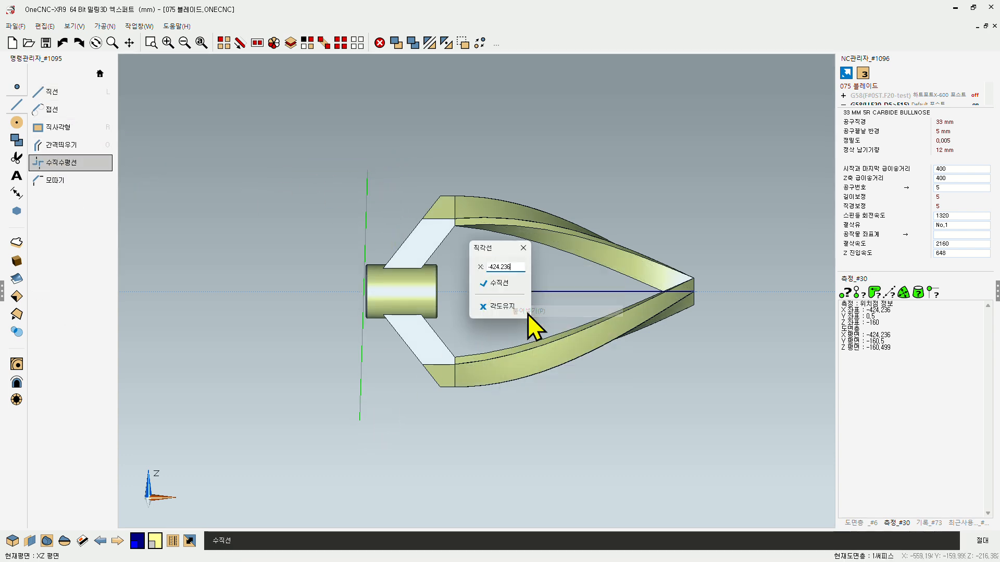
{"action": "left_click", "coordinate": [489, 285]}
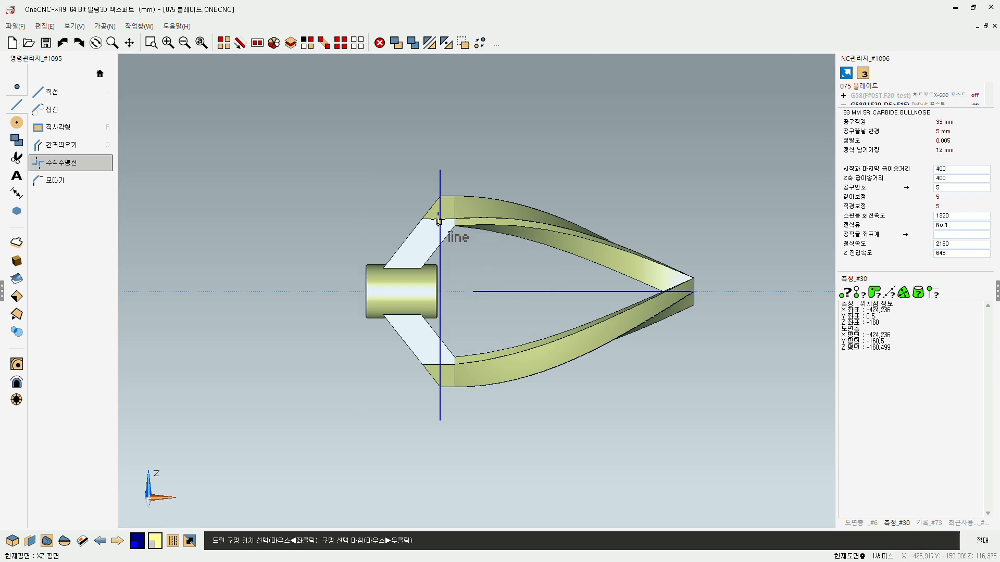
{"action": "key", "text": "Escape"}
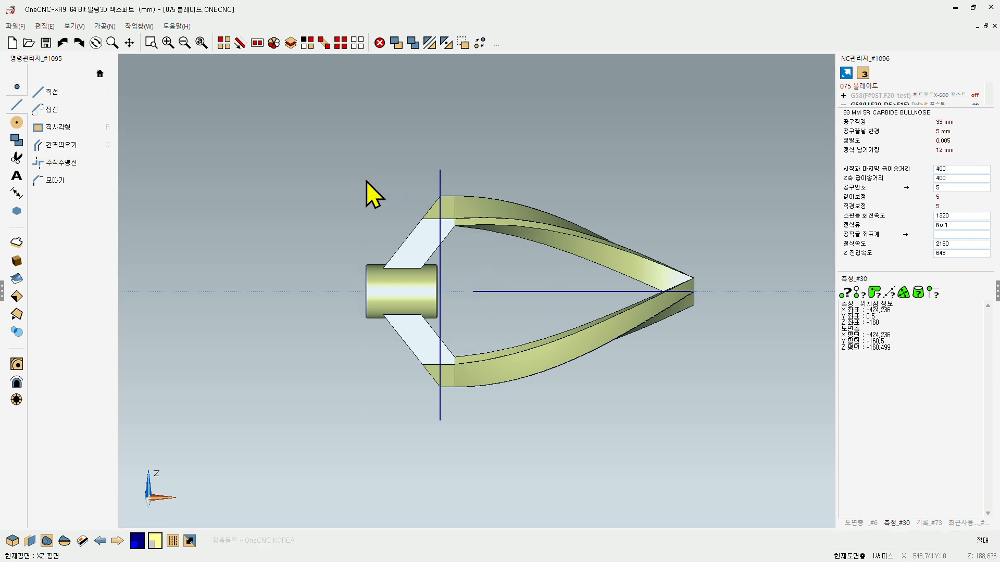
Step: Extend the horizontal blade-tip line to meet the vertical line using the single-entity trim
{"action": "key", "text": "t"}
{"action": "left_click", "coordinate": [490, 285]}
{"action": "left_click", "coordinate": [444, 162]}
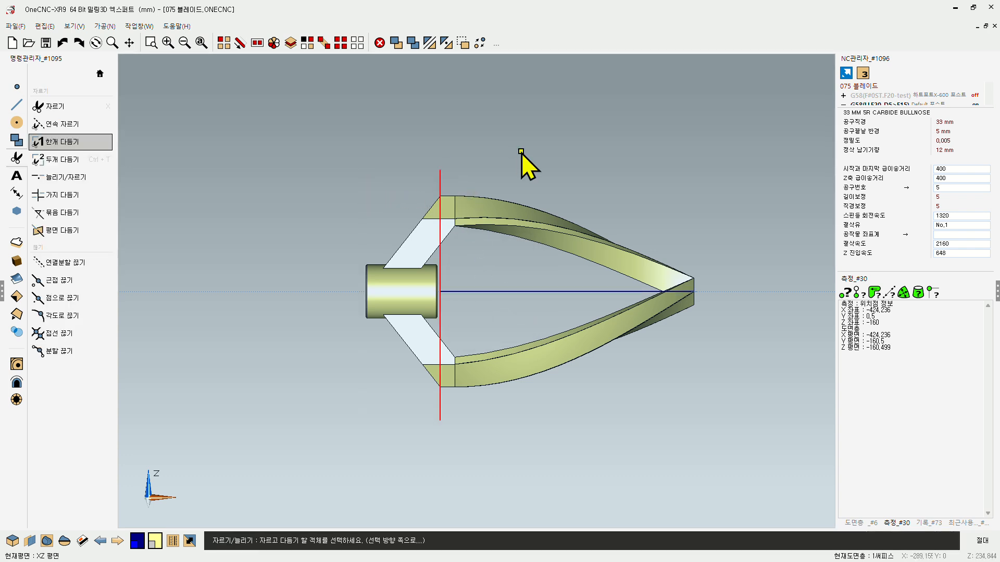
{"action": "key", "text": "Escape"}
Step: Delete the vertical construction line, keeping the extended horizontal line
{"action": "left_click", "coordinate": [223, 43]}
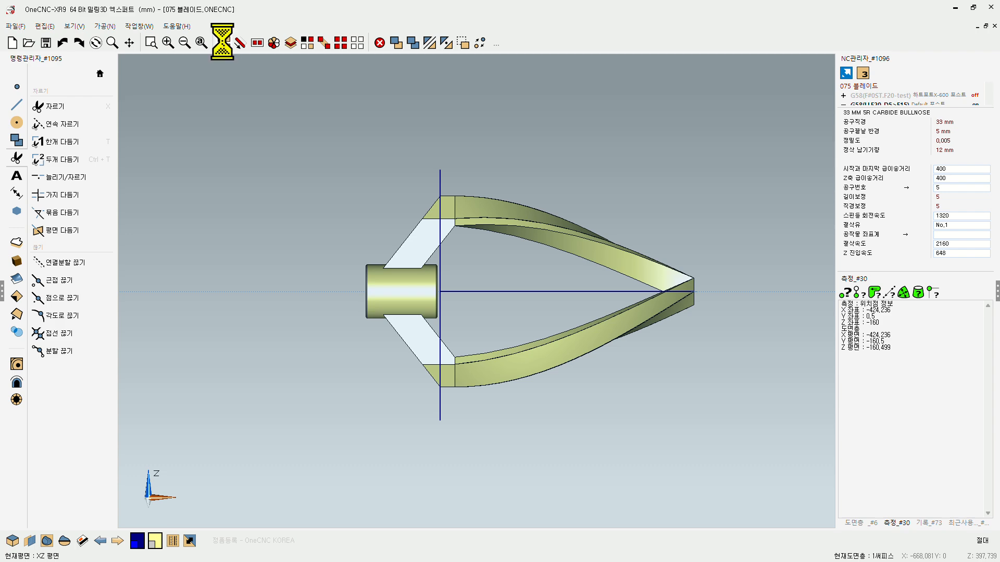
{"action": "left_click", "coordinate": [443, 185]}
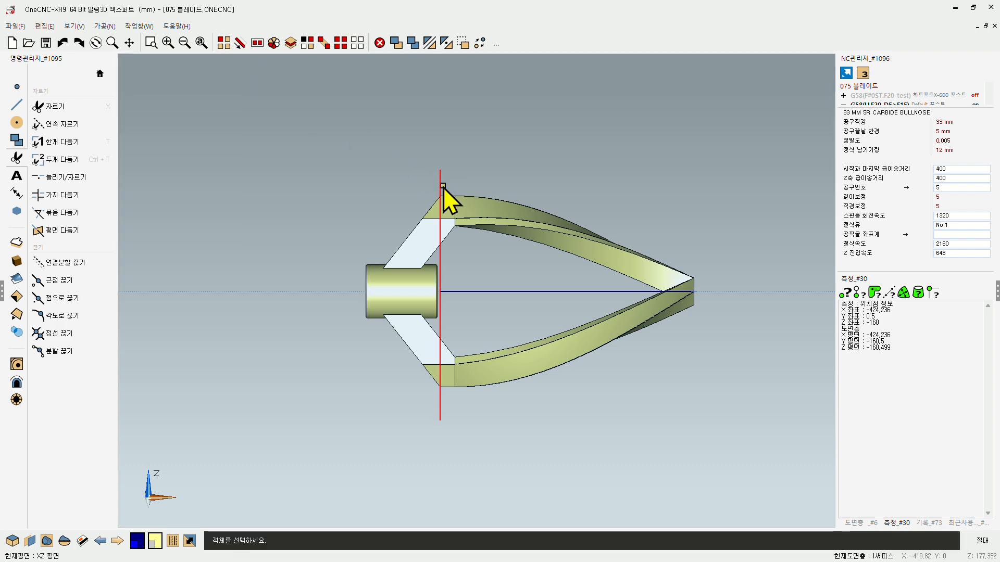
{"action": "key", "text": "Delete"}
Step: Set the current working plane to the XY base plane (XY 기본평면)
{"action": "middle_click_drag", "start_coordinate": [565, 298], "coordinate": [445, 321]}
{"action": "scroll", "coordinate": [430, 320], "scroll_direction": "down", "scroll_amount": 3}
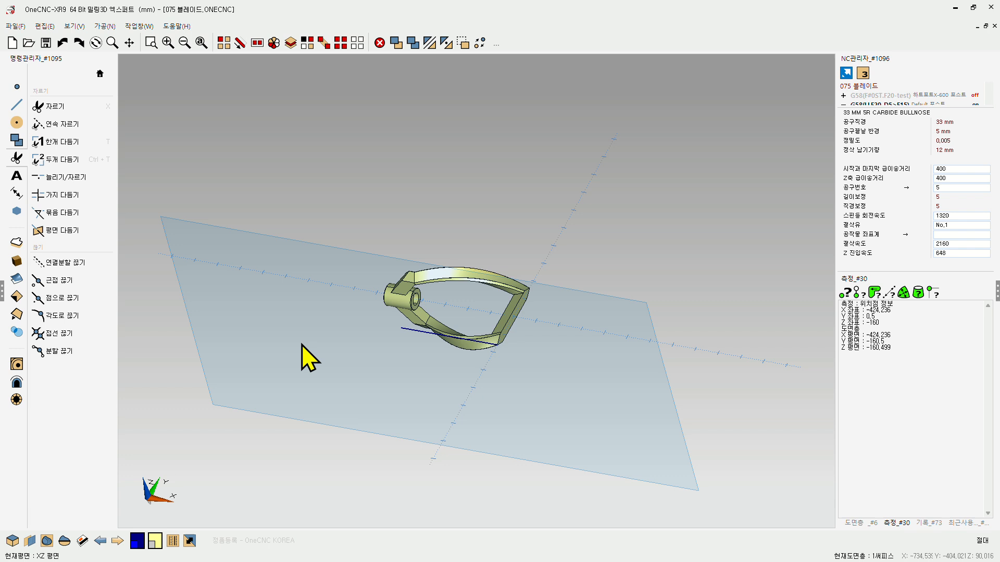
{"action": "left_click", "coordinate": [30, 541]}
{"action": "left_click", "coordinate": [44, 393]}
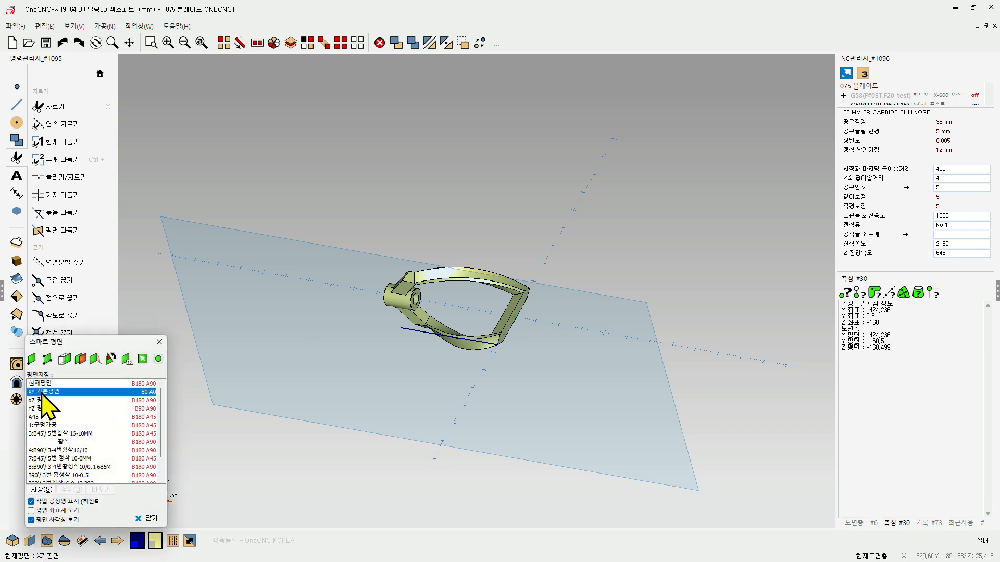
{"action": "left_click", "coordinate": [160, 341]}
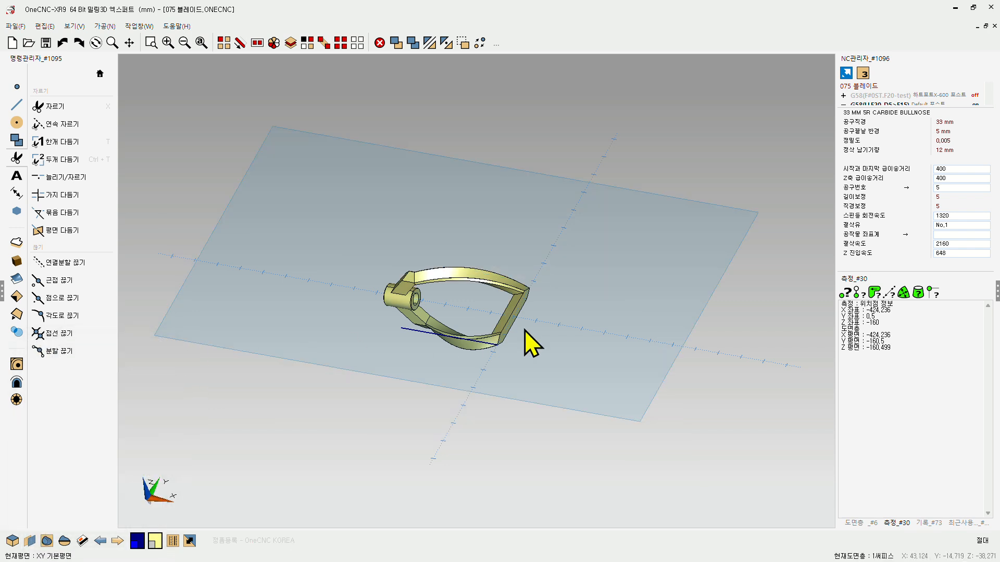
Step: Enlarge the NC operation list and set the machining method to 3-axis machining (3축 가공)
{"action": "middle_click_drag", "start_coordinate": [524, 330], "coordinate": [599, 352]}
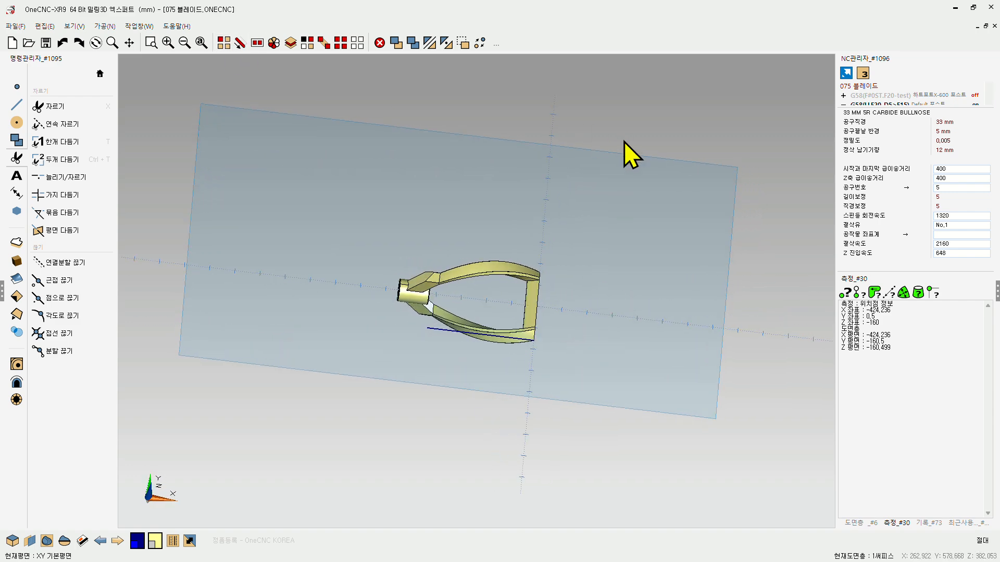
{"action": "scroll", "coordinate": [501, 364], "scroll_direction": "up", "scroll_amount": 3}
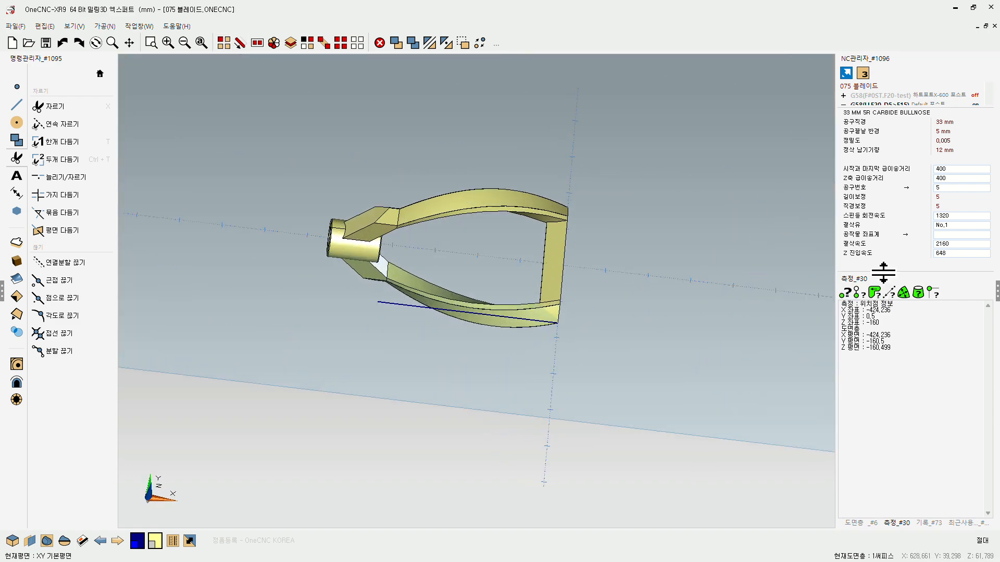
{"action": "left_click_drag", "start_coordinate": [885, 272], "coordinate": [888, 424]}
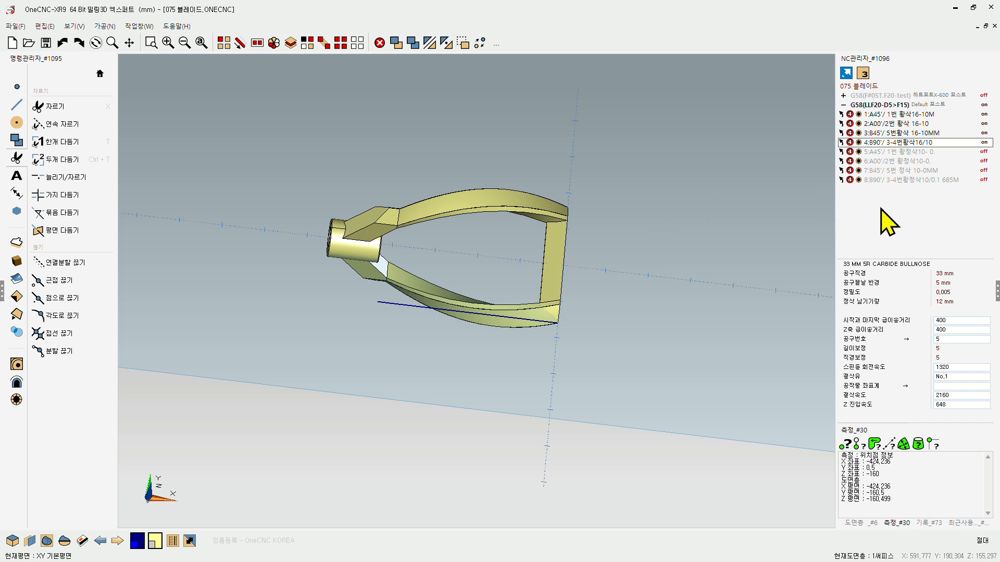
{"action": "left_click", "coordinate": [863, 73]}
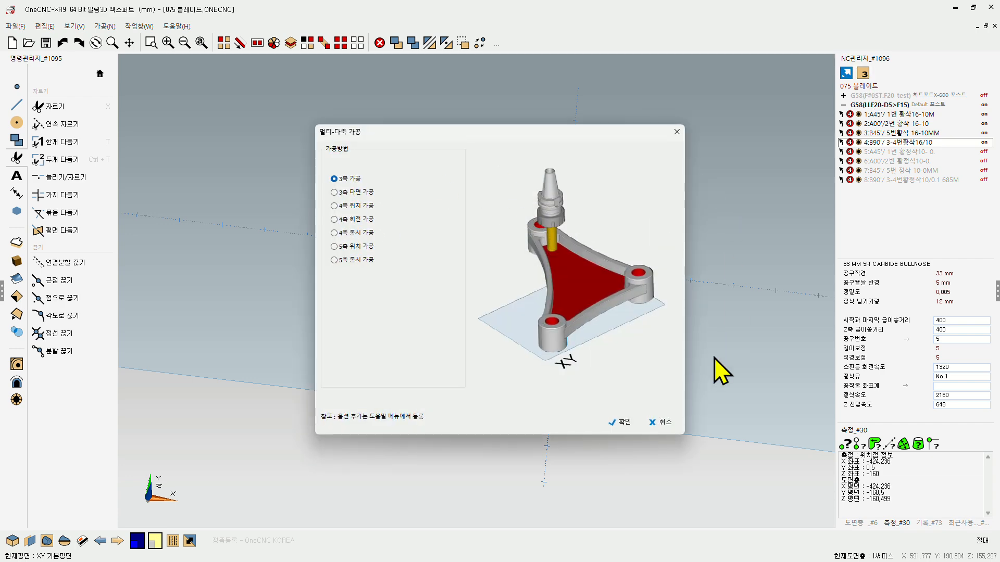
{"action": "left_click", "coordinate": [610, 426]}
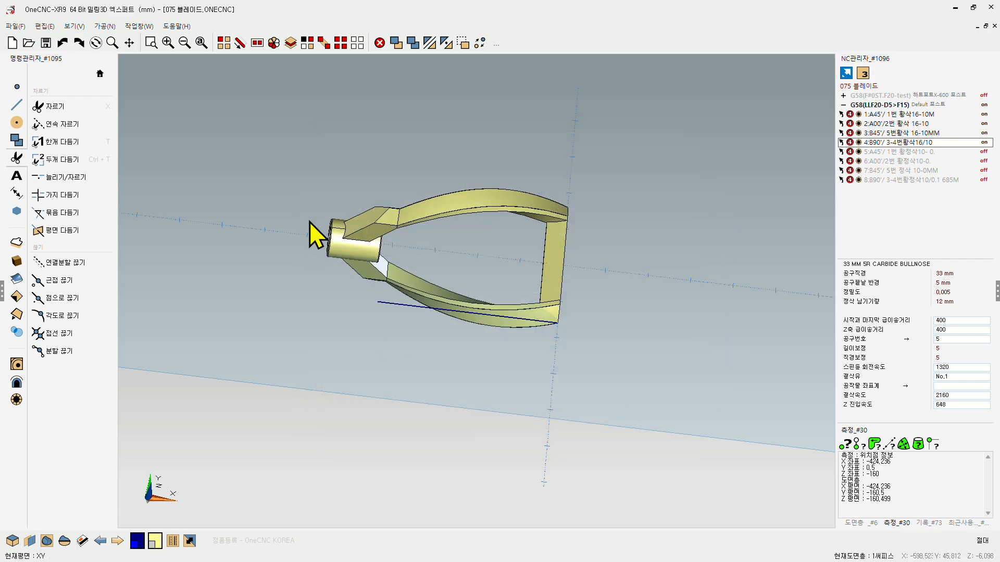
Step: Start a 2D basic contour operation (기본 윤곽선) with the extended blade-tip line as an open profile entered from its tip end
{"action": "left_click", "coordinate": [99, 73]}
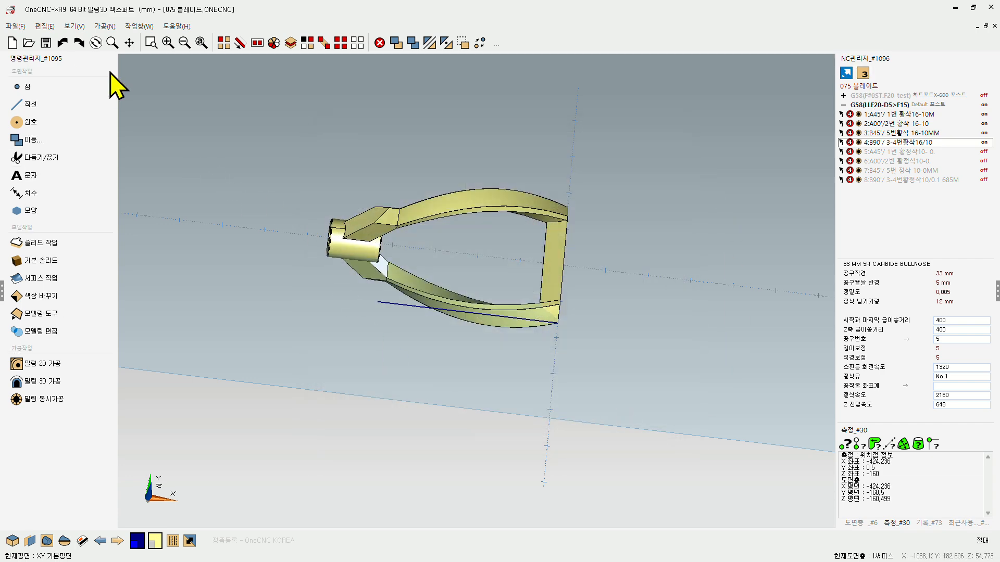
{"action": "left_click", "coordinate": [48, 366]}
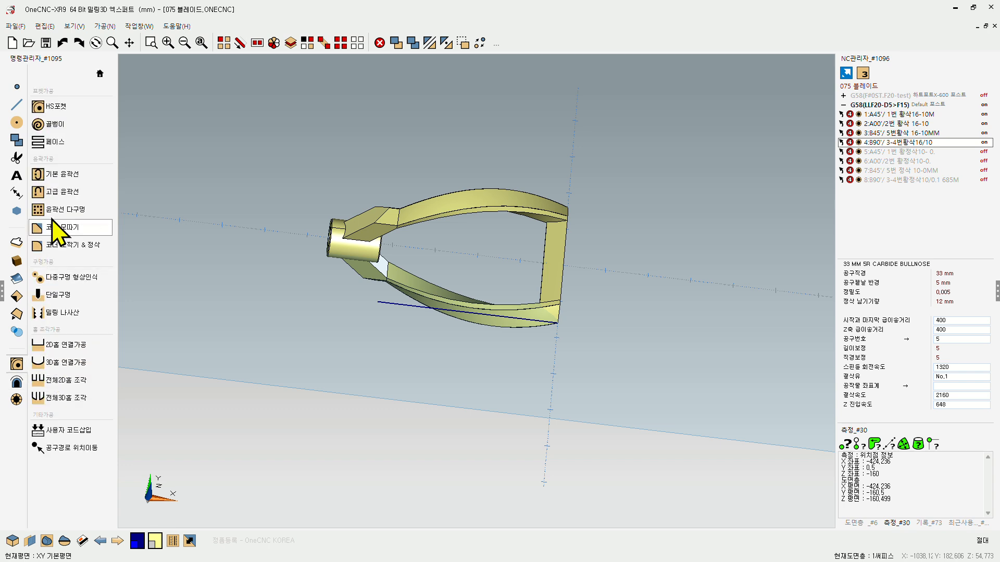
{"action": "left_click", "coordinate": [57, 174]}
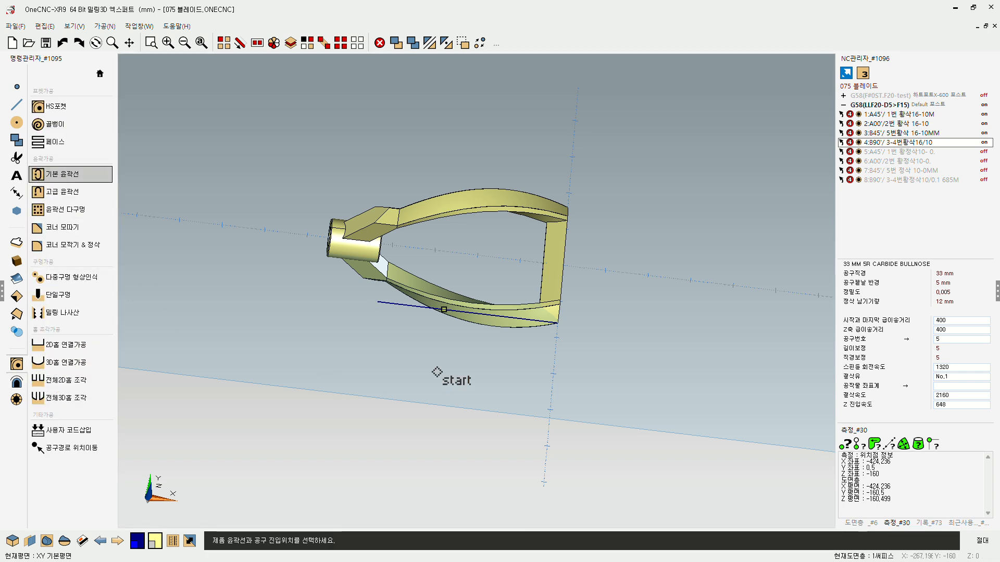
{"action": "left_click", "coordinate": [527, 333]}
{"action": "left_click", "coordinate": [476, 375]}
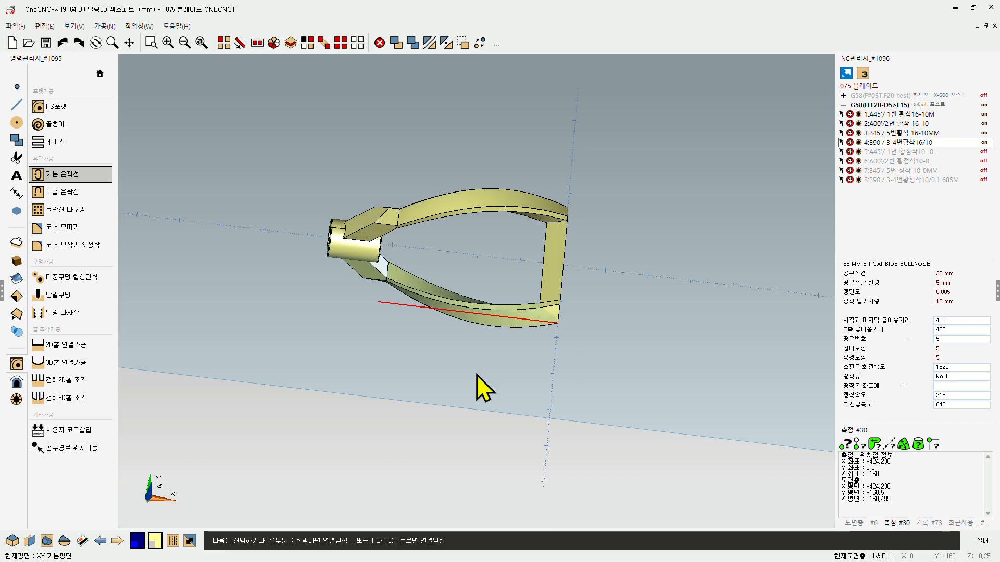
{"action": "key", "text": "F3"}
{"action": "left_click", "coordinate": [446, 335]}
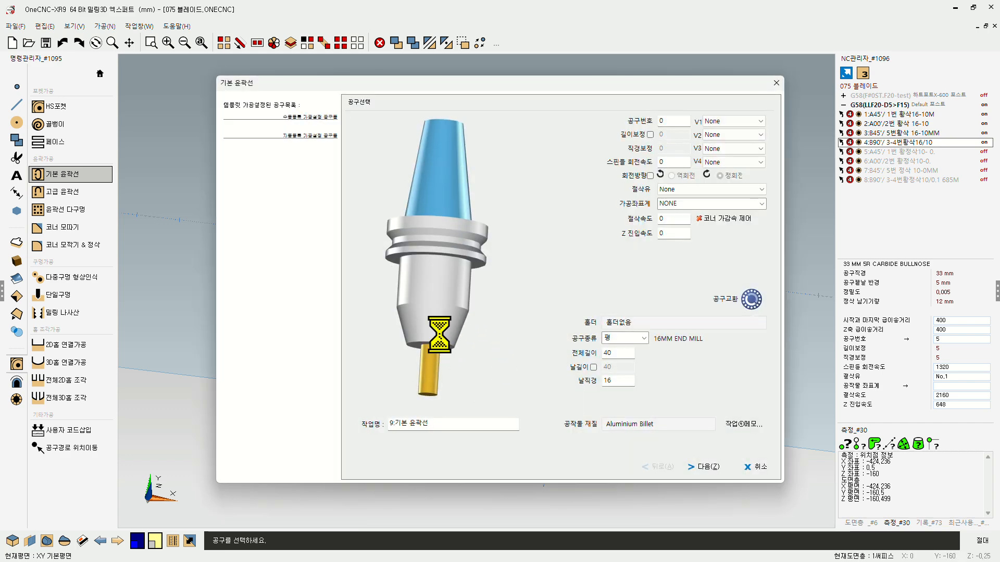
Step: Assign tool 1, the 33MM 5R BULLNOSE, to the contour operation
{"action": "left_click", "coordinate": [307, 189]}
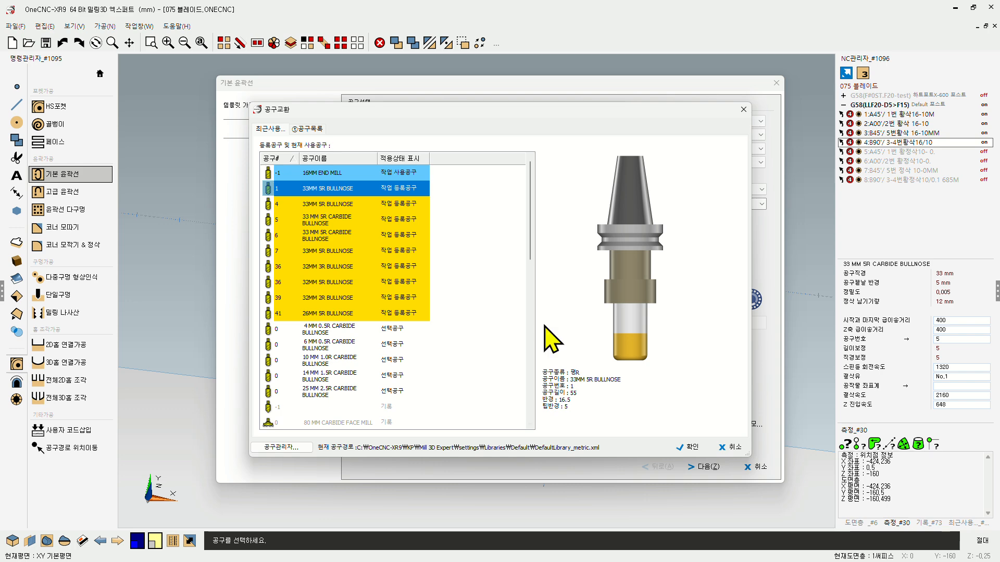
{"action": "left_click", "coordinate": [689, 448]}
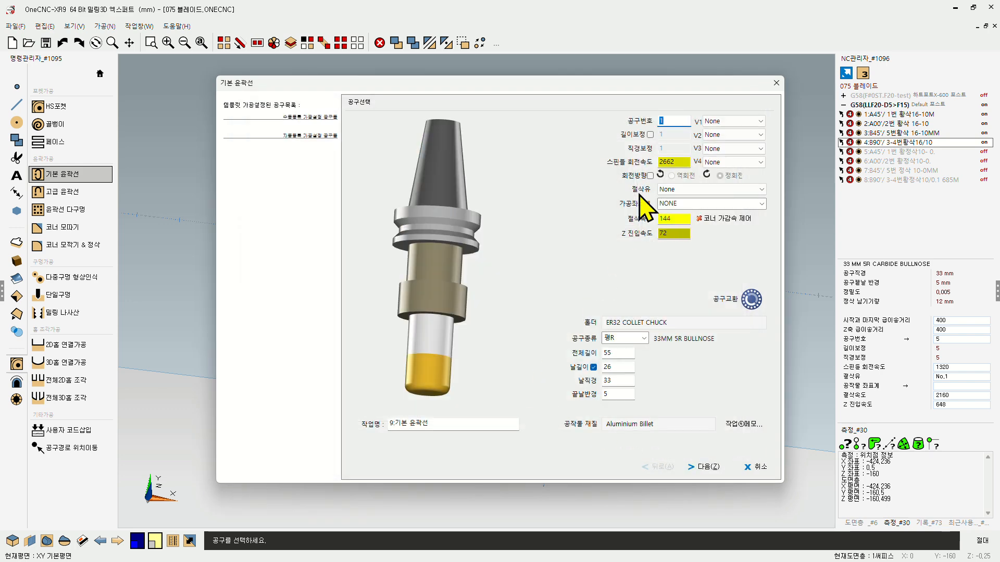
{"action": "left_click", "coordinate": [705, 467]}
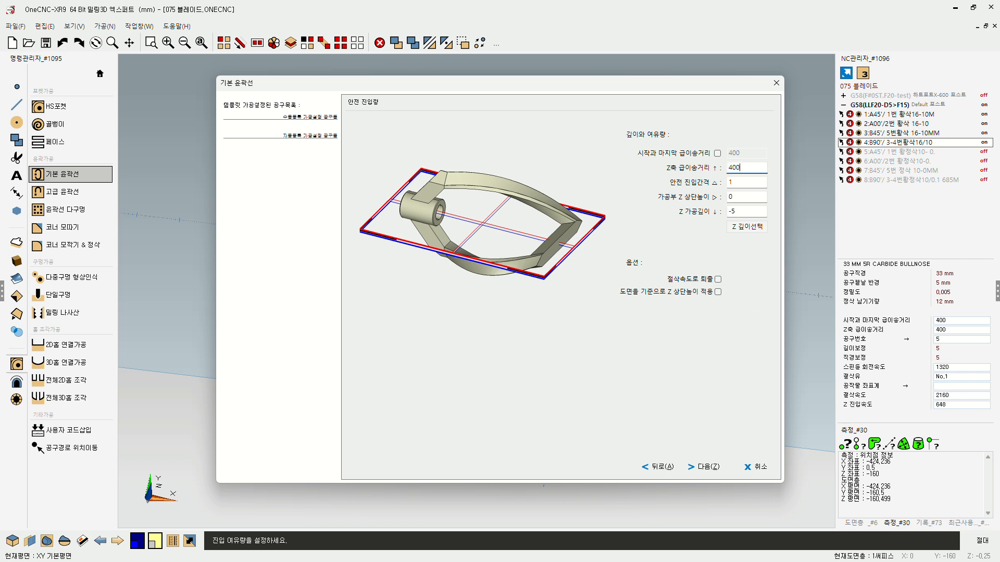
Step: Set the contour's Z machining length to 20 and keep the multi-depth entry method (다단깊이)
{"action": "left_click", "coordinate": [744, 211]}
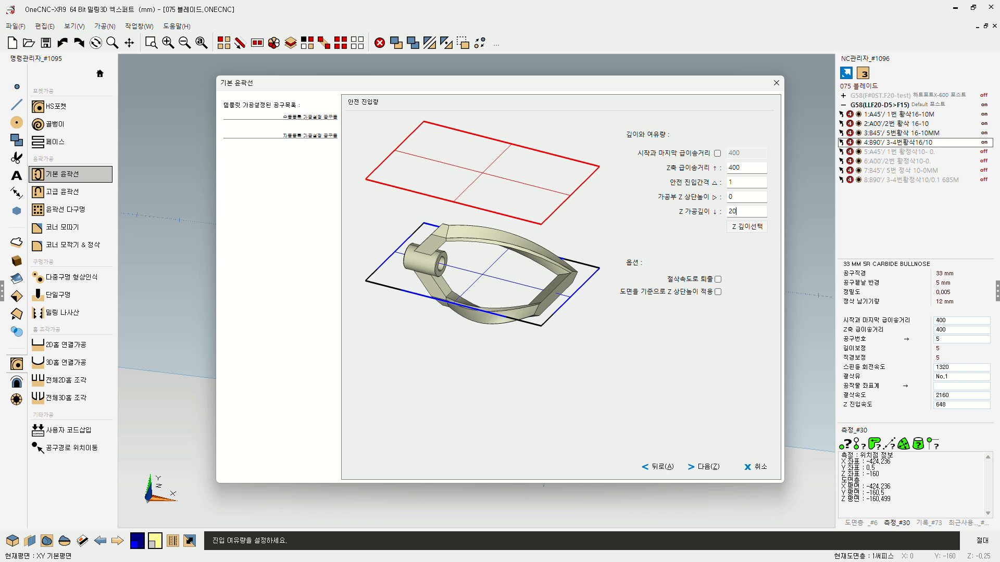
{"action": "left_click", "coordinate": [707, 467]}
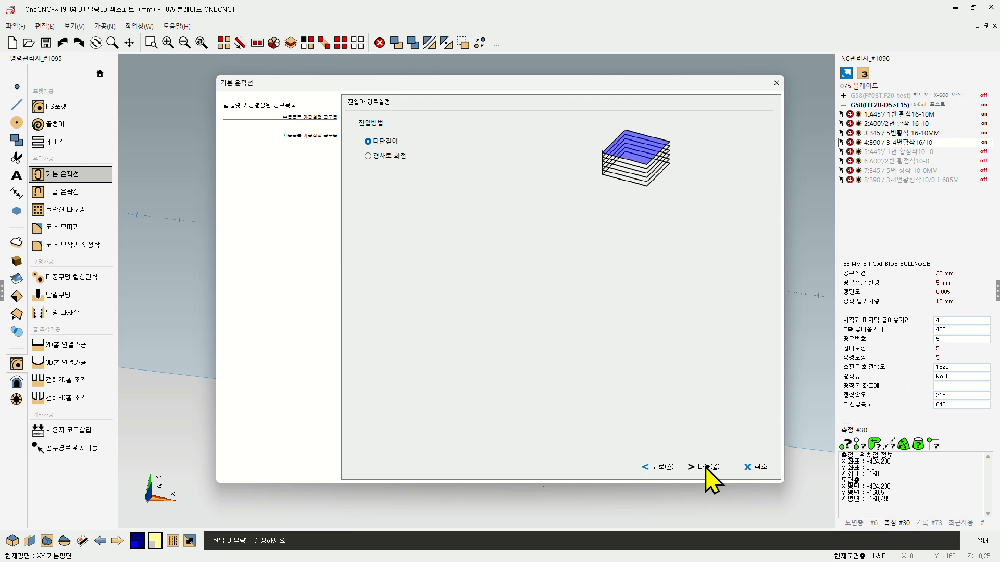
{"action": "left_click", "coordinate": [707, 467]}
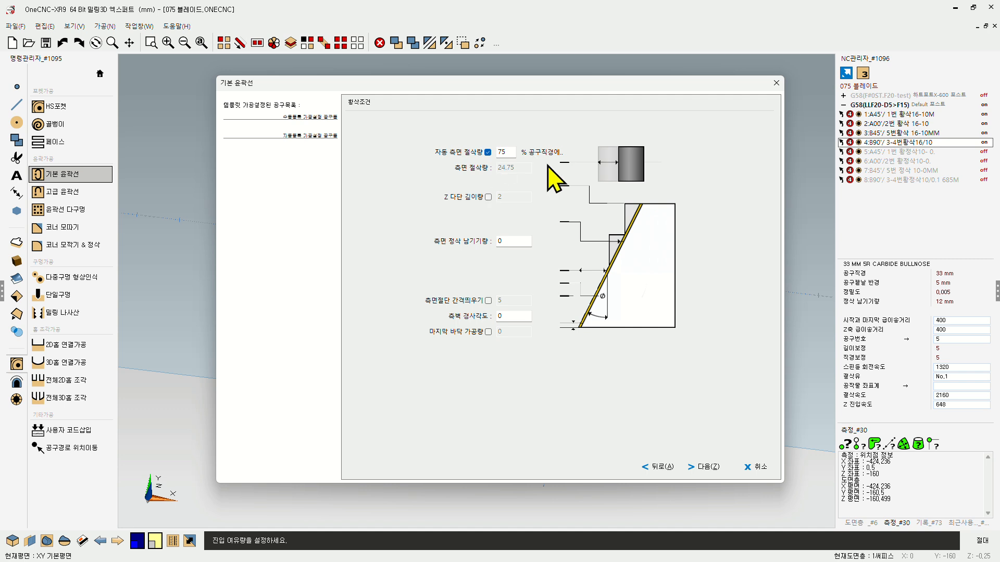
Step: Turn off the automatic side stepover, set the side cut amount to 1, and enable the side-cut offset (측면절단 간격띄우기)
{"action": "left_click", "coordinate": [488, 152]}
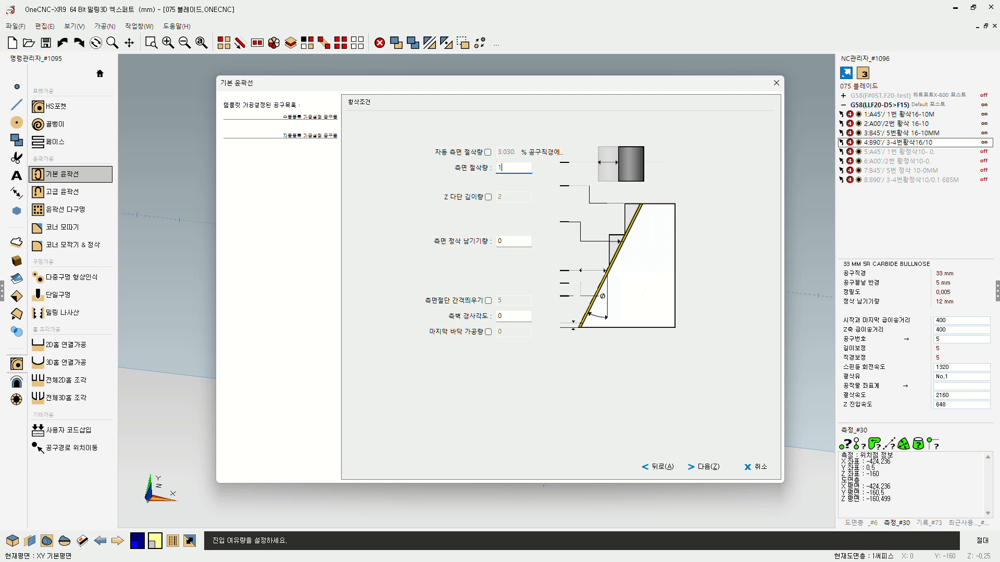
{"action": "left_click", "coordinate": [488, 301]}
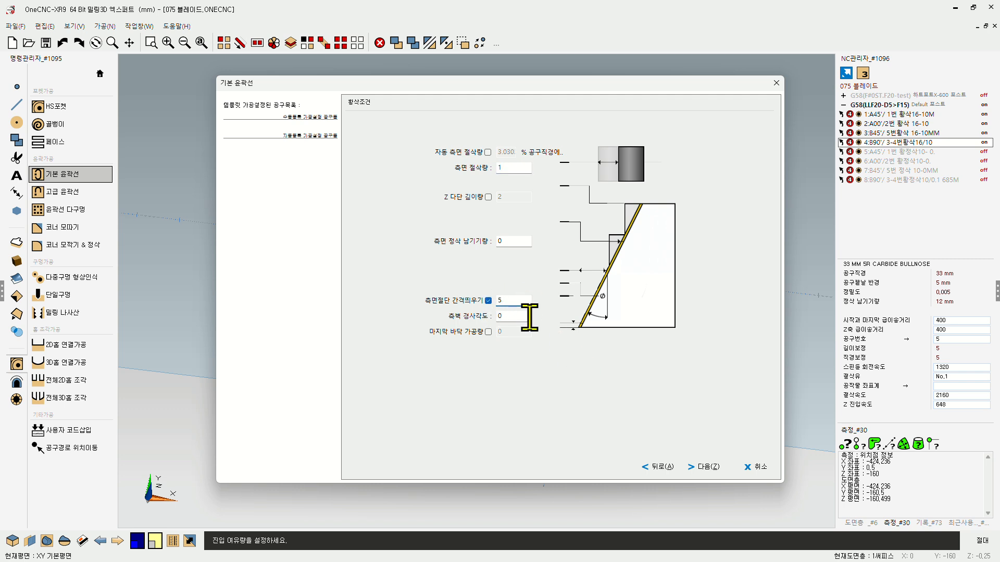
{"action": "left_click", "coordinate": [708, 467]}
Step: Set the finishing pass option of the contour operation to none (안 한다)
{"action": "left_click", "coordinate": [509, 152]}
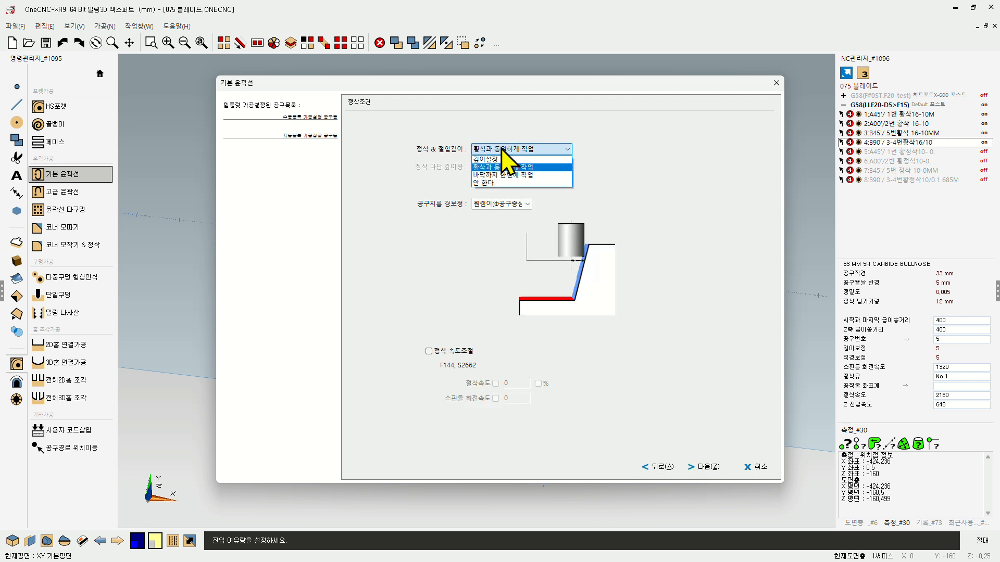
{"action": "left_click", "coordinate": [485, 184]}
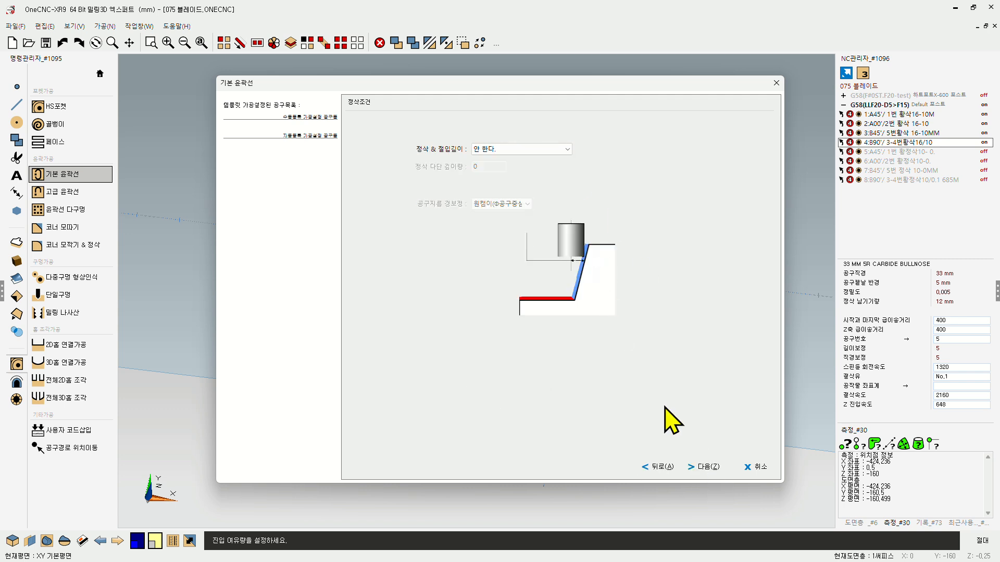
{"action": "left_click", "coordinate": [707, 467]}
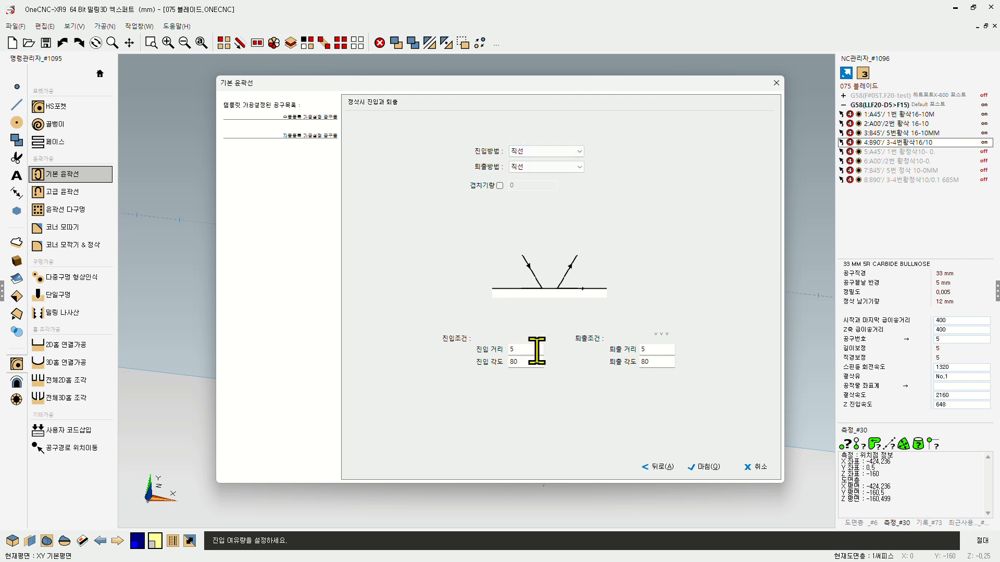
Step: Set the contour's linear entry distance to 50 and entry angle to 0, copy both to the exit, and finish the operation
{"action": "left_click_drag", "start_coordinate": [535, 351], "coordinate": [465, 351]}
{"action": "type", "text": "50"}
{"action": "left_click_drag", "start_coordinate": [535, 362], "coordinate": [428, 369]}
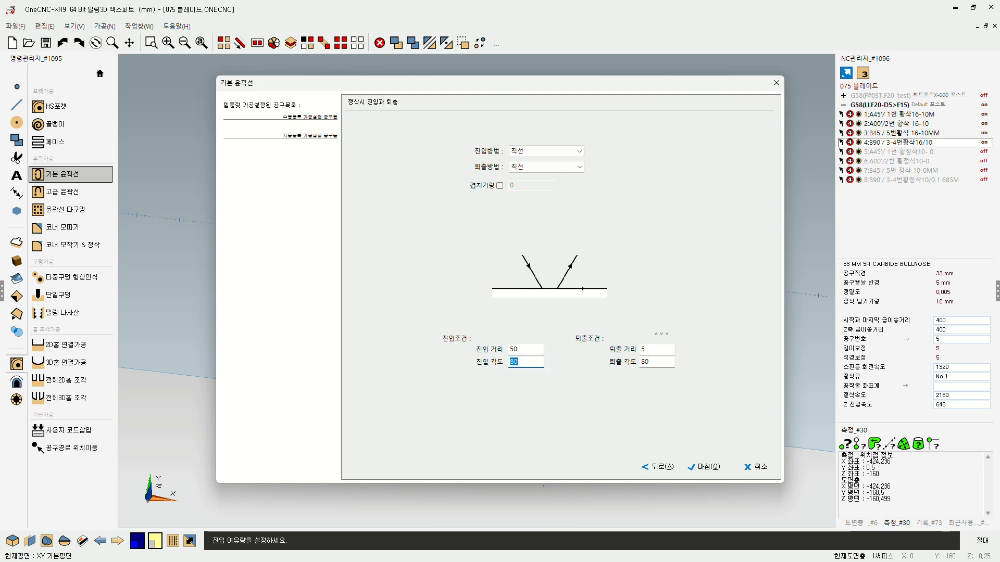
{"action": "type", "text": "0"}
{"action": "left_click", "coordinate": [662, 335]}
{"action": "left_click", "coordinate": [707, 469]}
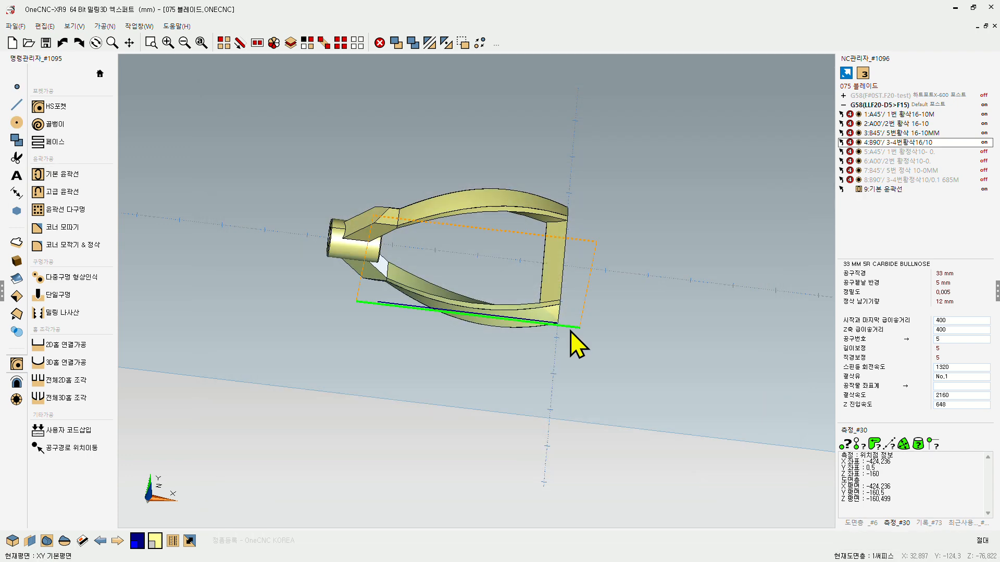
Step: Post the new basic contour operation (9:기본 윤곽선) and save its NC code as 075 블레이드.NC
{"action": "middle_click_drag", "start_coordinate": [548, 312], "coordinate": [522, 323]}
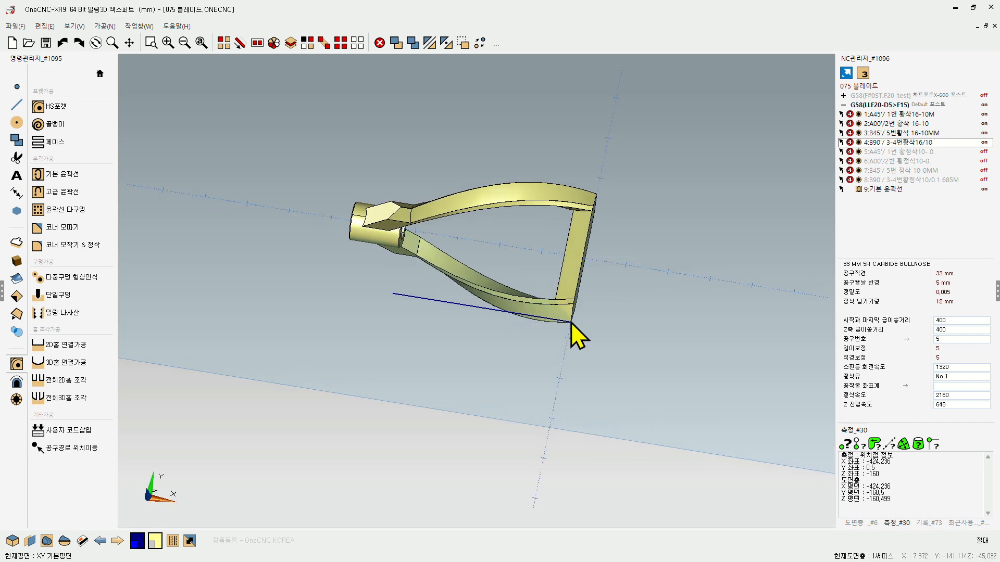
{"action": "scroll", "coordinate": [571, 323], "scroll_direction": "up", "scroll_amount": 3}
{"action": "left_click", "coordinate": [889, 188]}
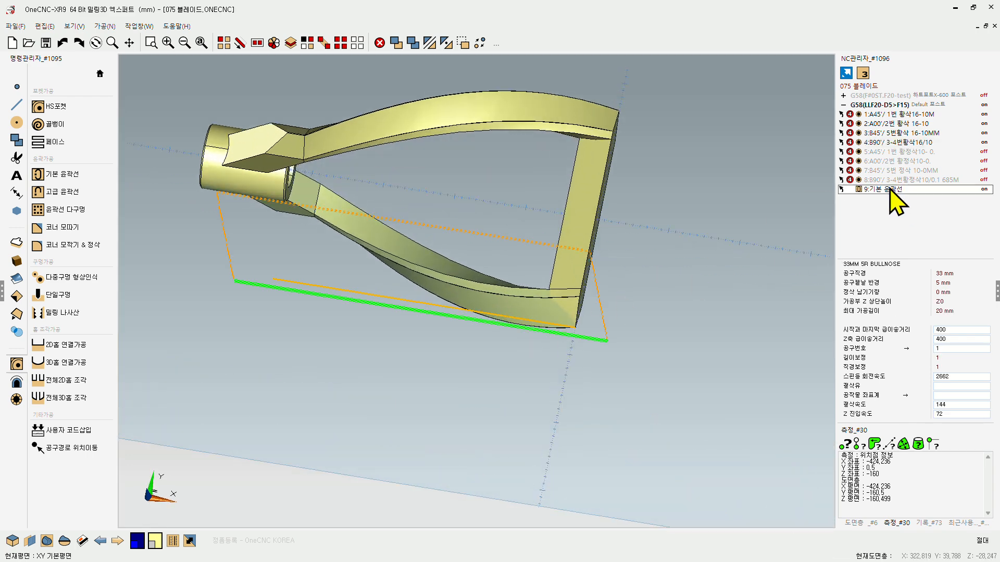
{"action": "double_click", "coordinate": [891, 190]}
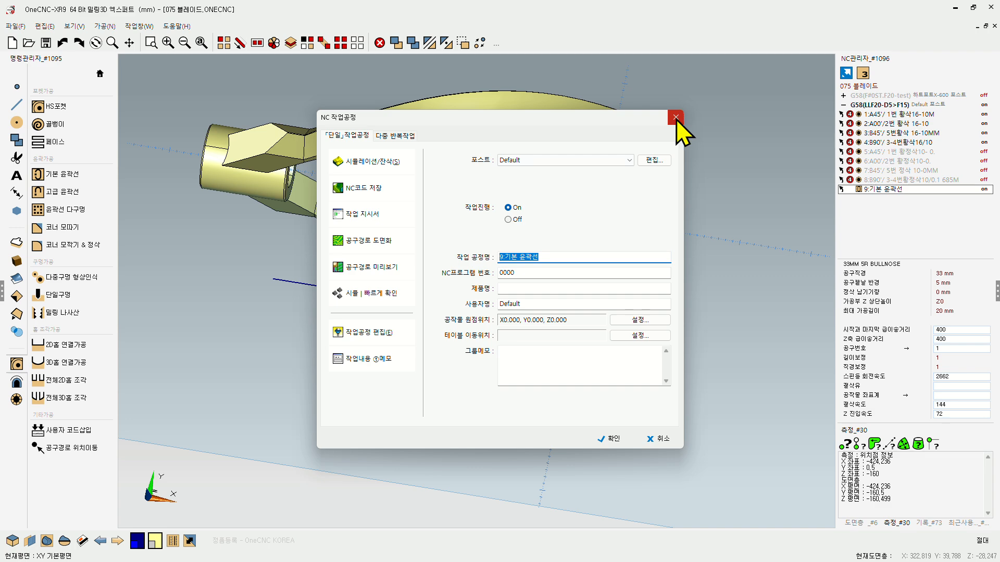
{"action": "left_click", "coordinate": [346, 192]}
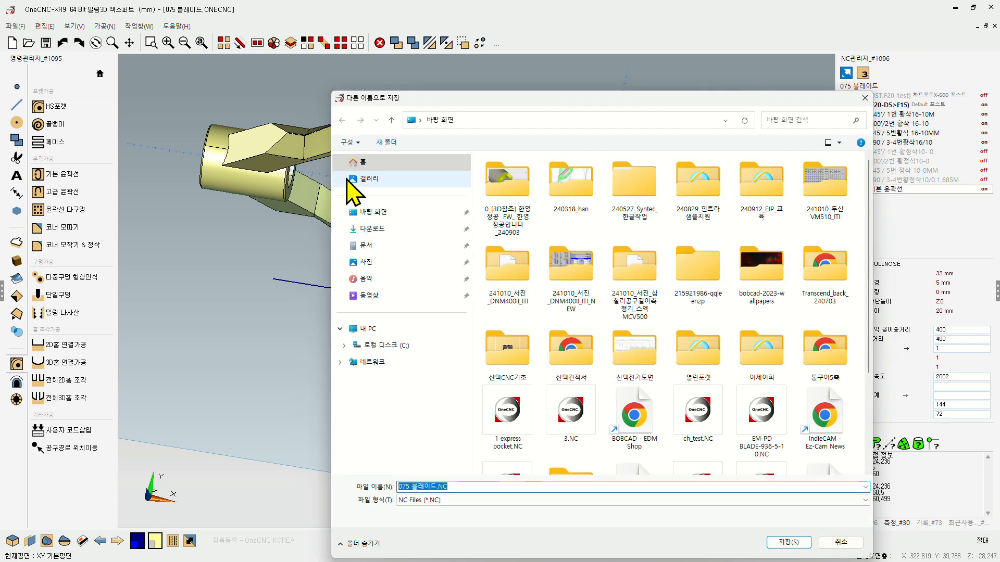
{"action": "left_click_drag", "start_coordinate": [452, 100], "coordinate": [340, 58]}
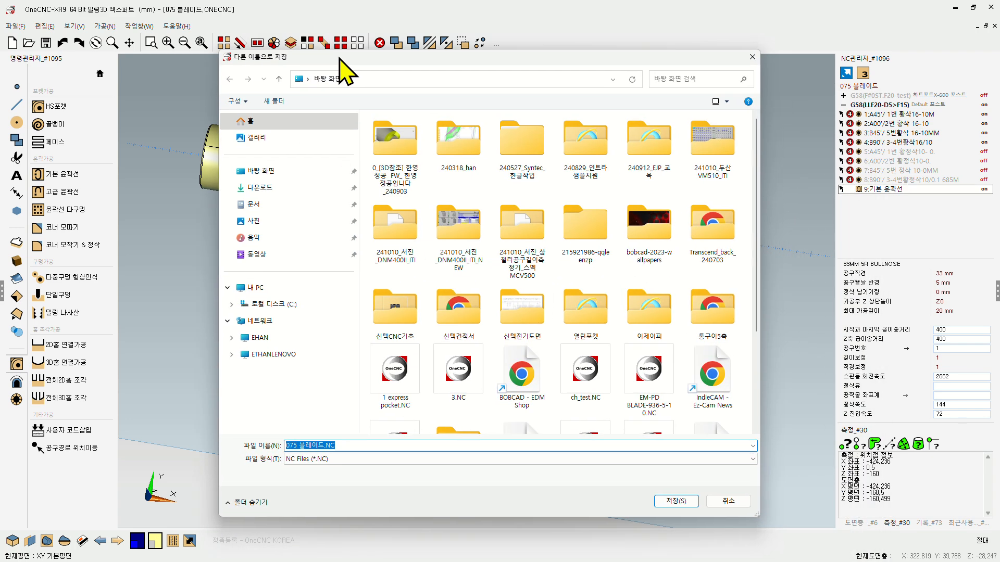
{"action": "left_click", "coordinate": [676, 501]}
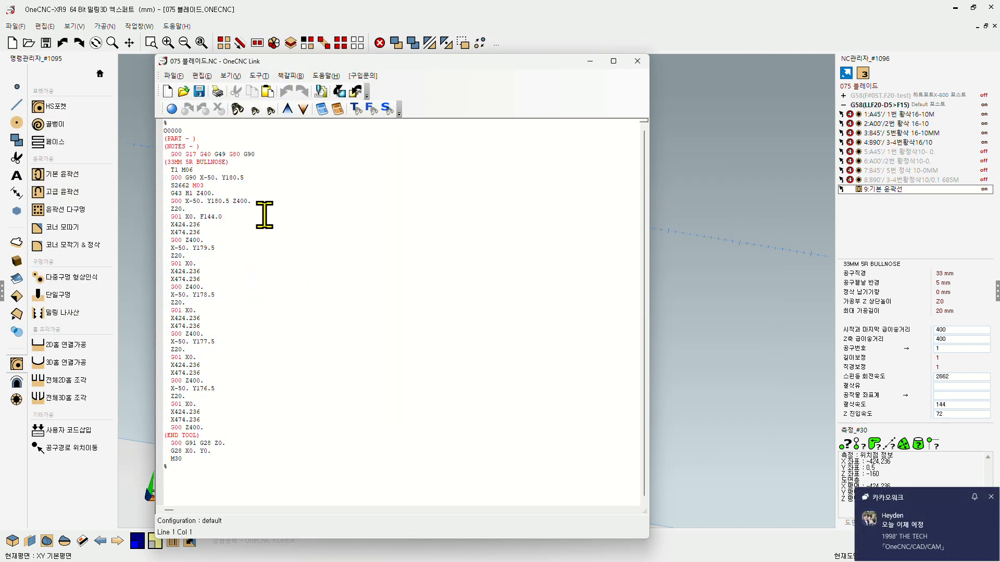
Step: Examine the posted code for the contour's side passes, then close the NC file without saving changes
{"action": "scroll", "coordinate": [265, 214], "scroll_direction": "up", "scroll_amount": 4, "text": "ctrl"}
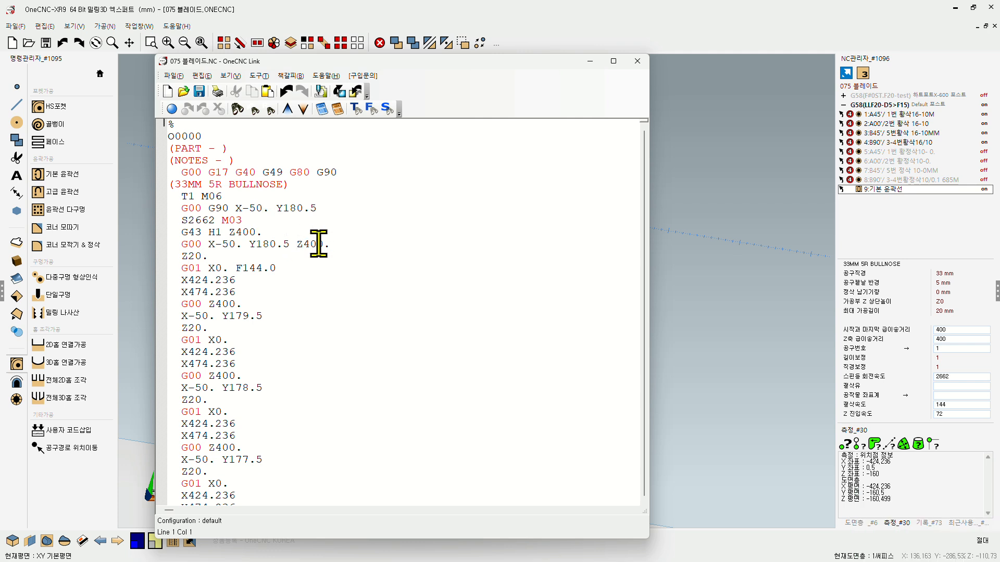
{"action": "scroll", "coordinate": [389, 253], "scroll_direction": "down", "scroll_amount": 4}
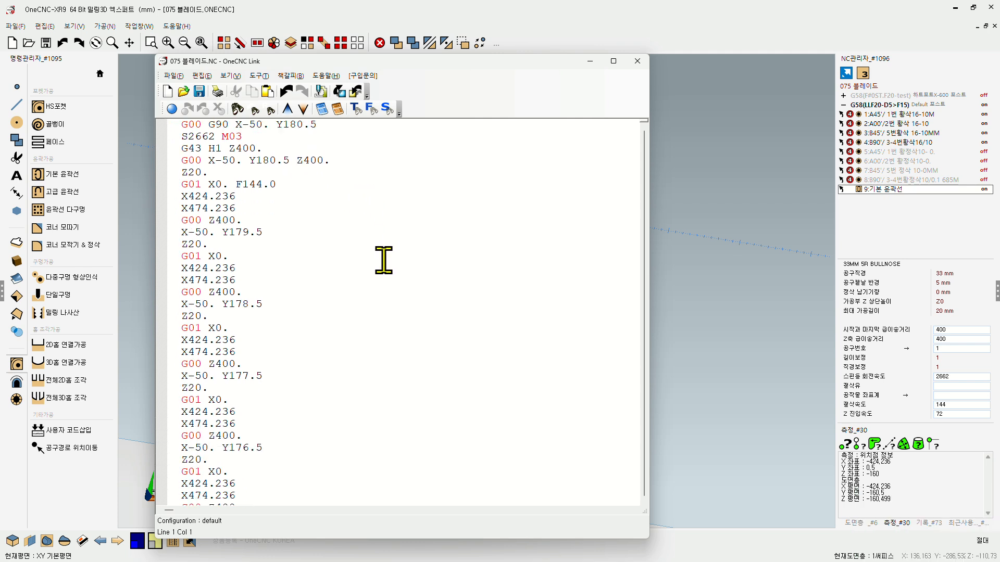
{"action": "scroll", "coordinate": [328, 289], "scroll_direction": "up", "scroll_amount": 4}
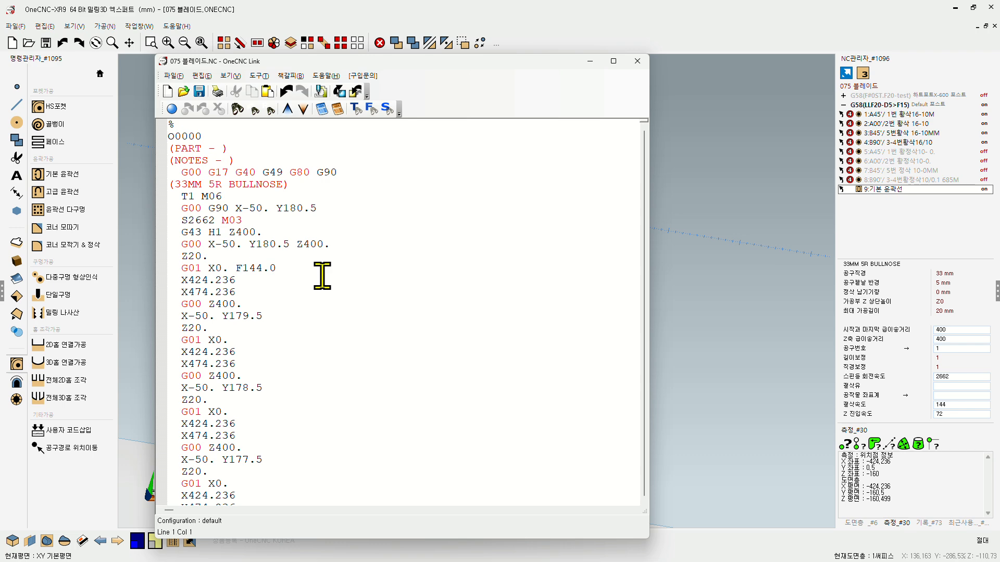
{"action": "left_click", "coordinate": [638, 61]}
{"action": "left_click", "coordinate": [431, 323]}
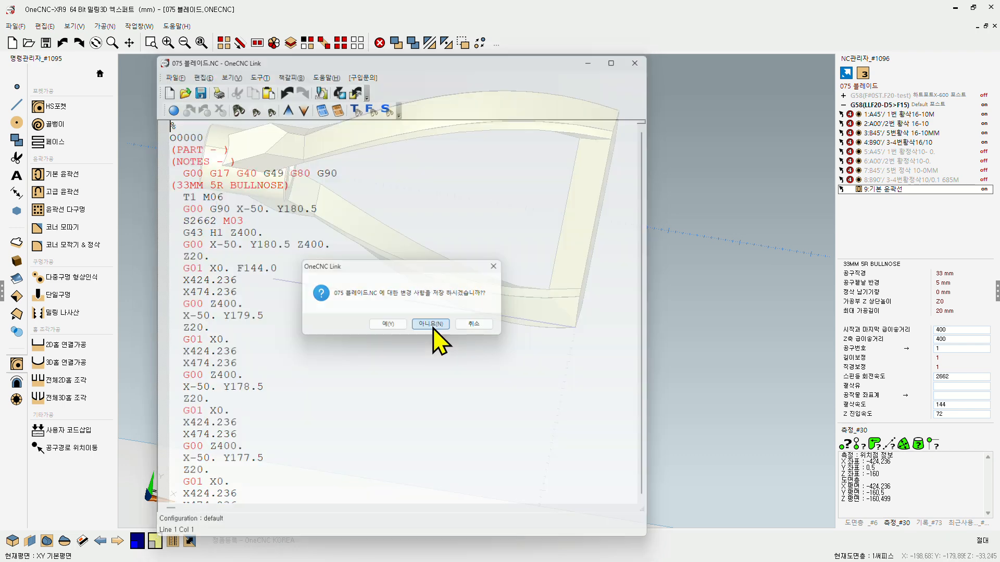
Step: Edit the basic contour operation to turn off the side-cut offset (측면절단 간격띄우기), keeping its other settings
{"action": "left_click", "coordinate": [879, 191]}
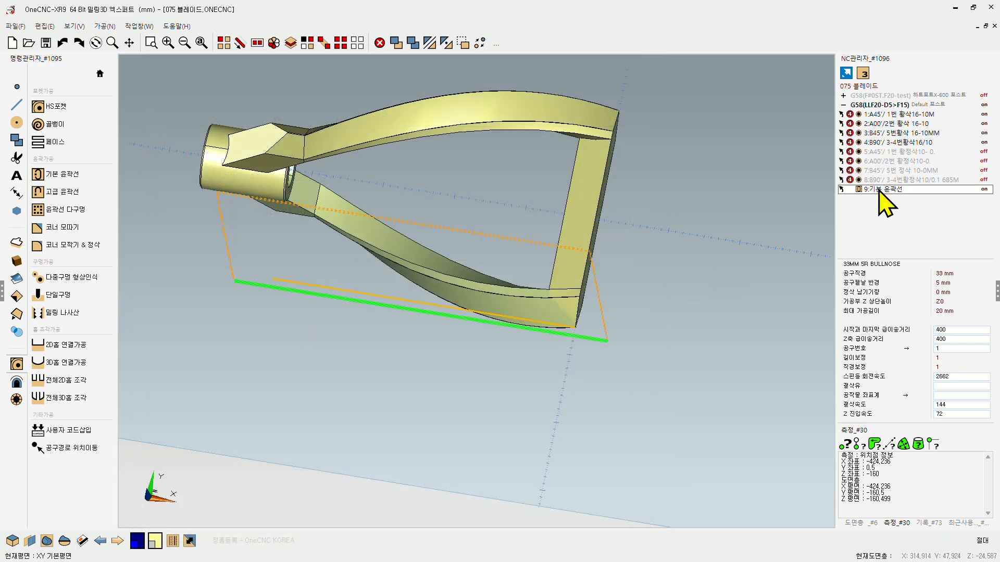
{"action": "double_click", "coordinate": [880, 191]}
{"action": "left_click", "coordinate": [374, 336]}
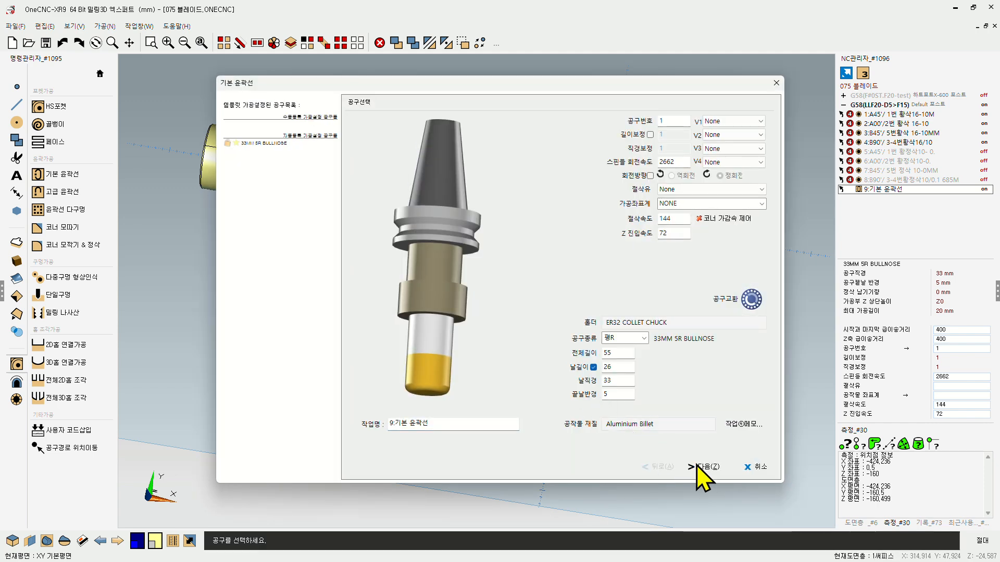
{"action": "left_click", "coordinate": [702, 467]}
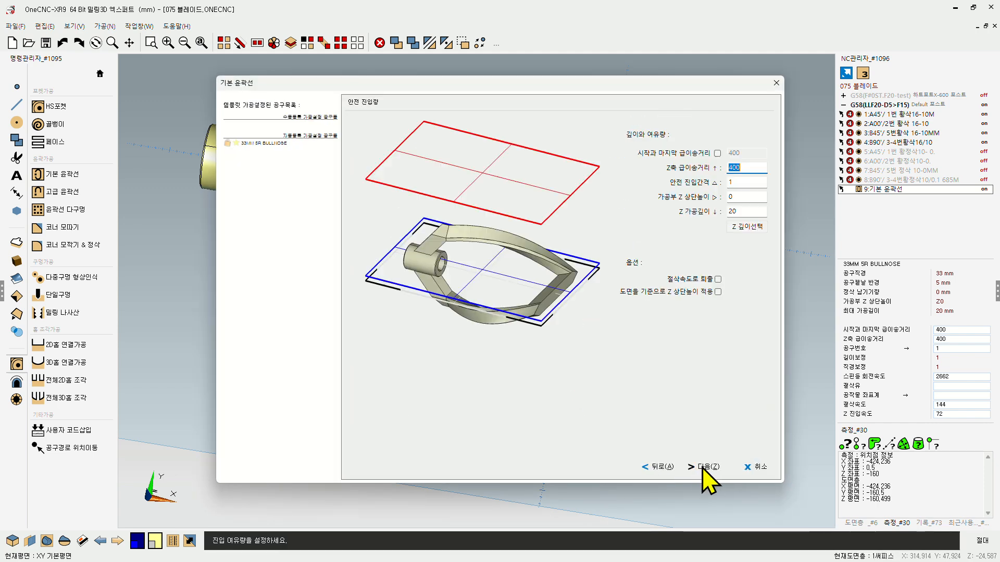
{"action": "left_click", "coordinate": [702, 467]}
{"action": "left_click", "coordinate": [702, 467]}
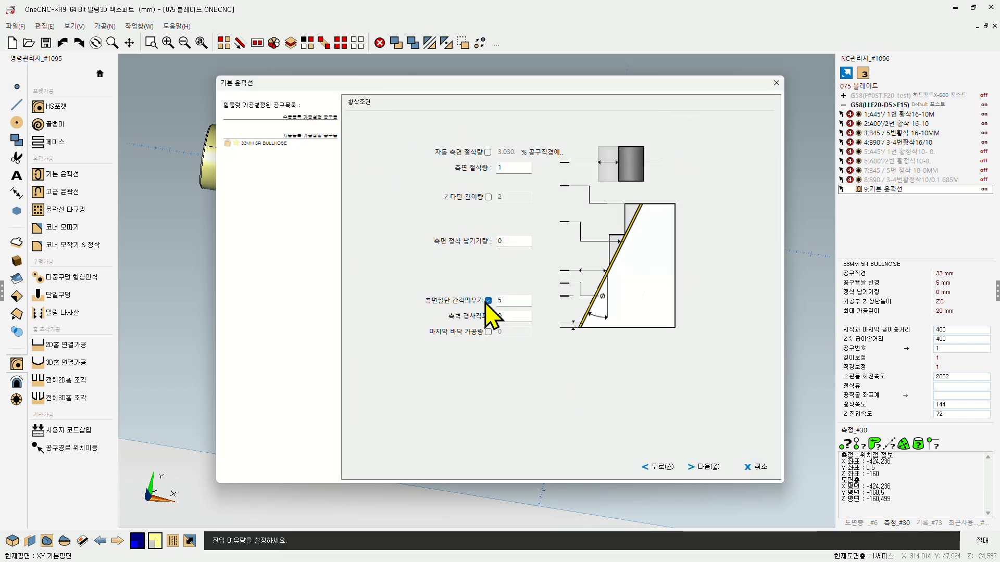
{"action": "left_click", "coordinate": [488, 300]}
{"action": "left_click", "coordinate": [704, 467]}
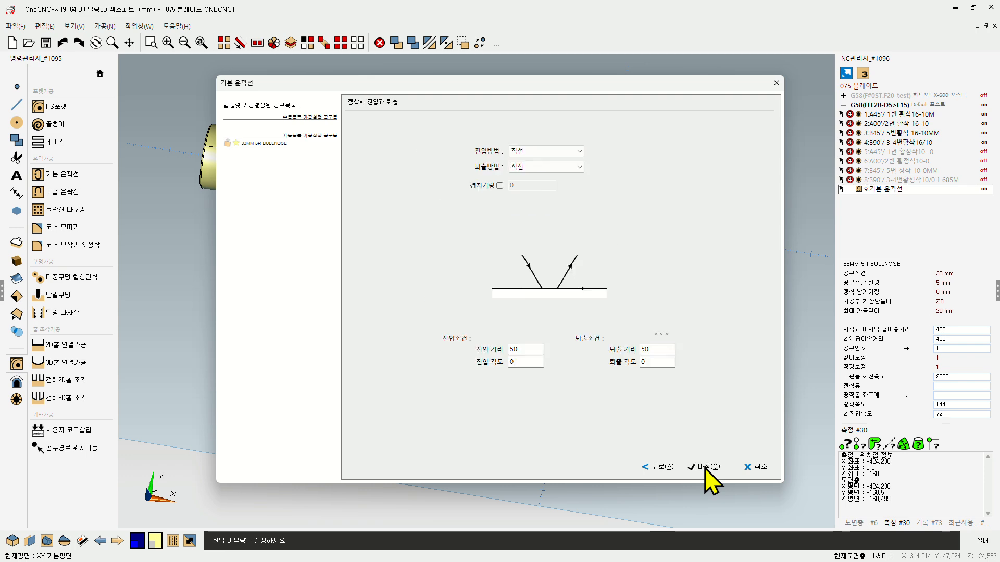
{"action": "left_click", "coordinate": [704, 468]}
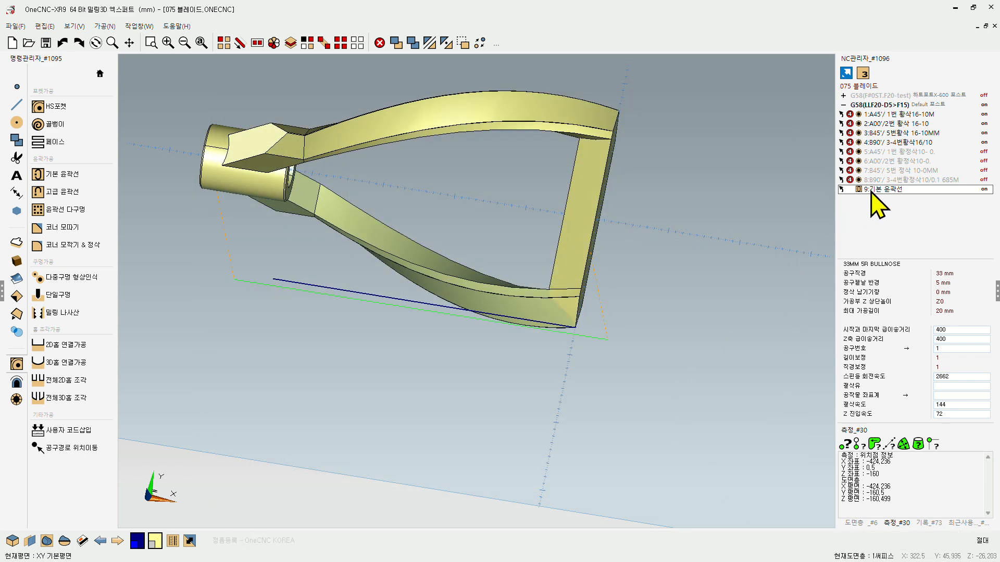
Step: Post the edited contour operation again, overwriting the NC file 075 블레이드.NC
{"action": "double_click", "coordinate": [870, 190]}
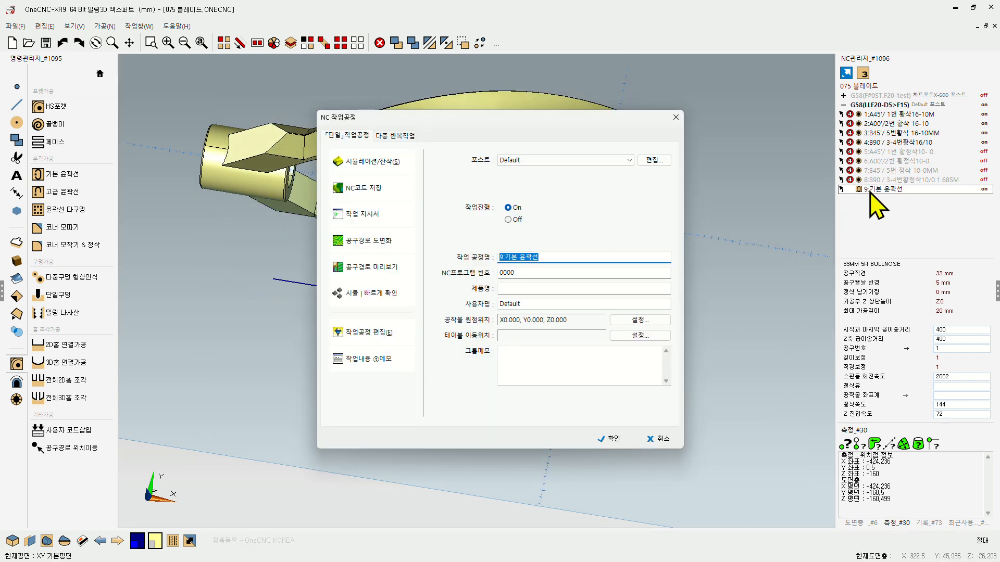
{"action": "left_click", "coordinate": [357, 189]}
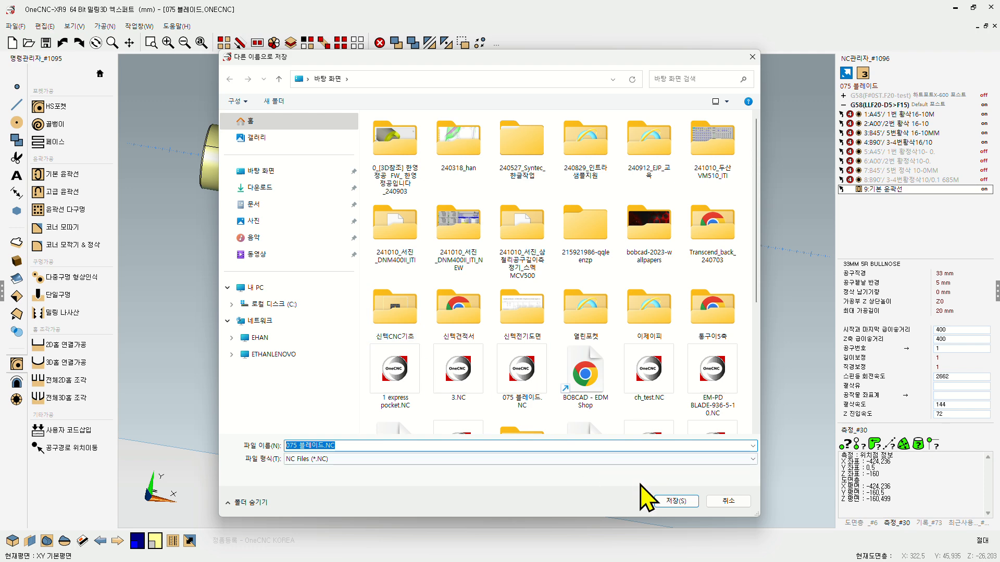
{"action": "left_click", "coordinate": [676, 501]}
{"action": "left_click", "coordinate": [514, 287]}
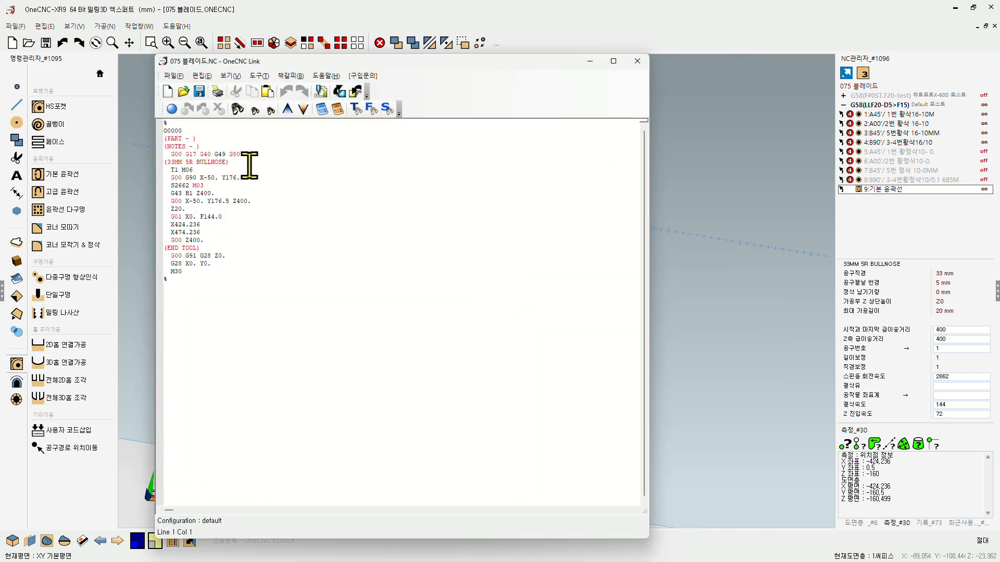
Step: Reposition the NC editor window and set its Courier New display font to size 22
{"action": "scroll", "coordinate": [250, 165], "scroll_direction": "up", "scroll_amount": 5, "text": "ctrl"}
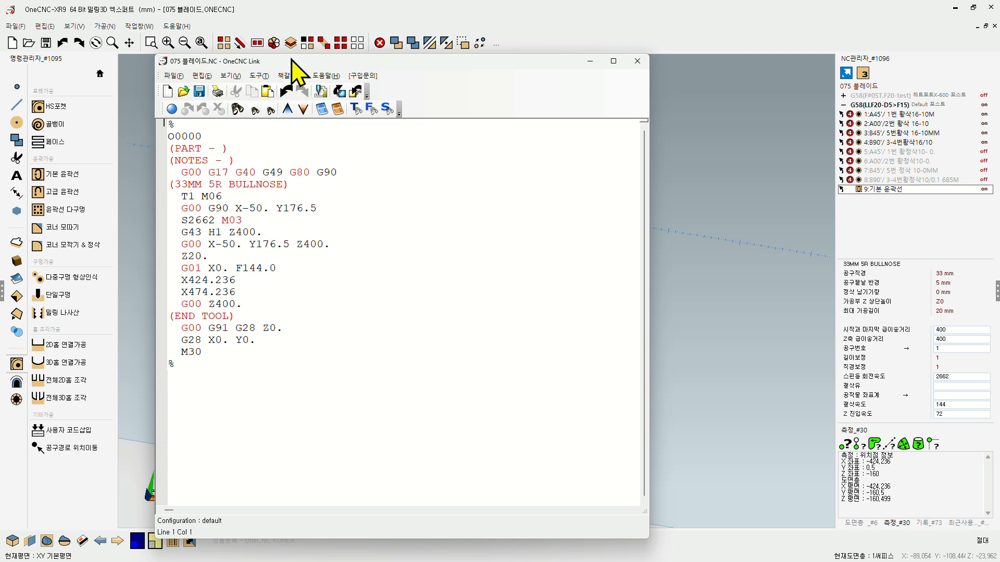
{"action": "left_click_drag", "start_coordinate": [300, 65], "coordinate": [437, 77]}
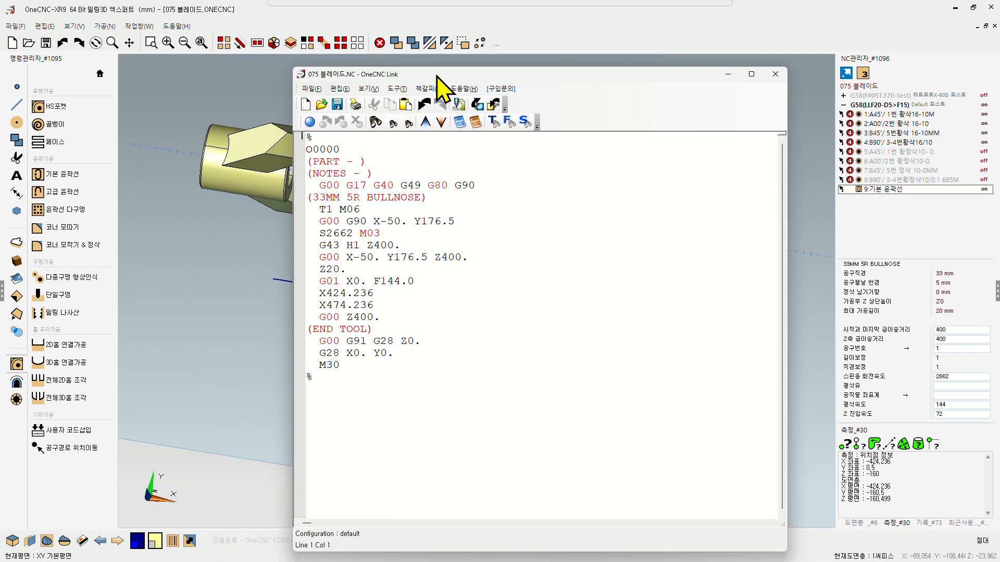
{"action": "left_click", "coordinate": [311, 89]}
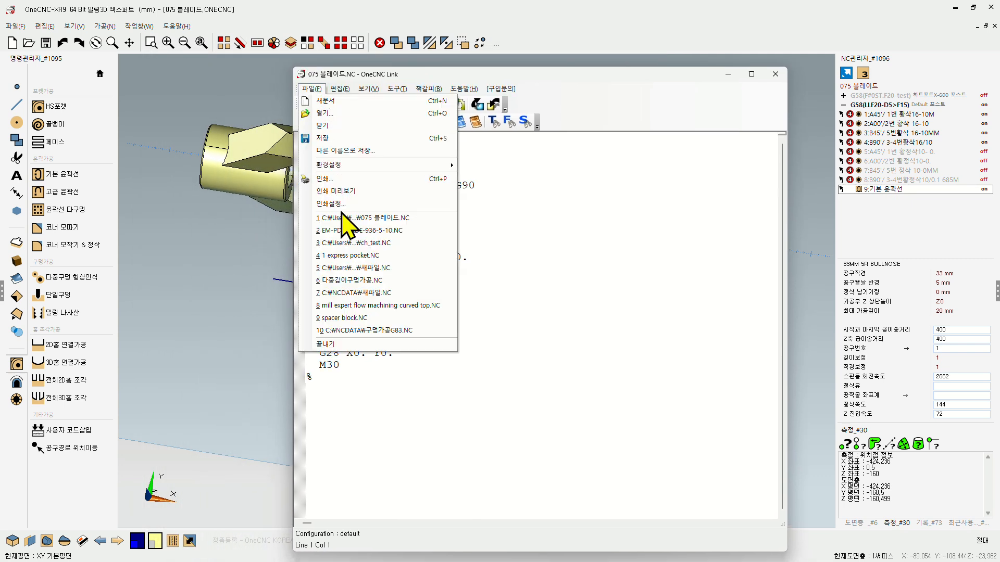
{"action": "mouse_move", "coordinate": [350, 166]}
{"action": "left_click", "coordinate": [479, 164]}
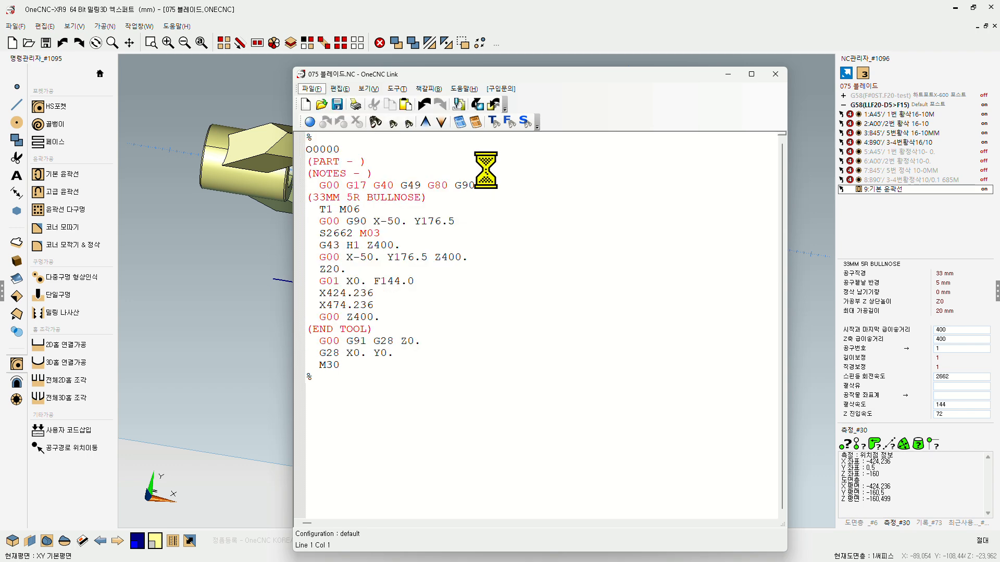
{"action": "left_click", "coordinate": [588, 277]}
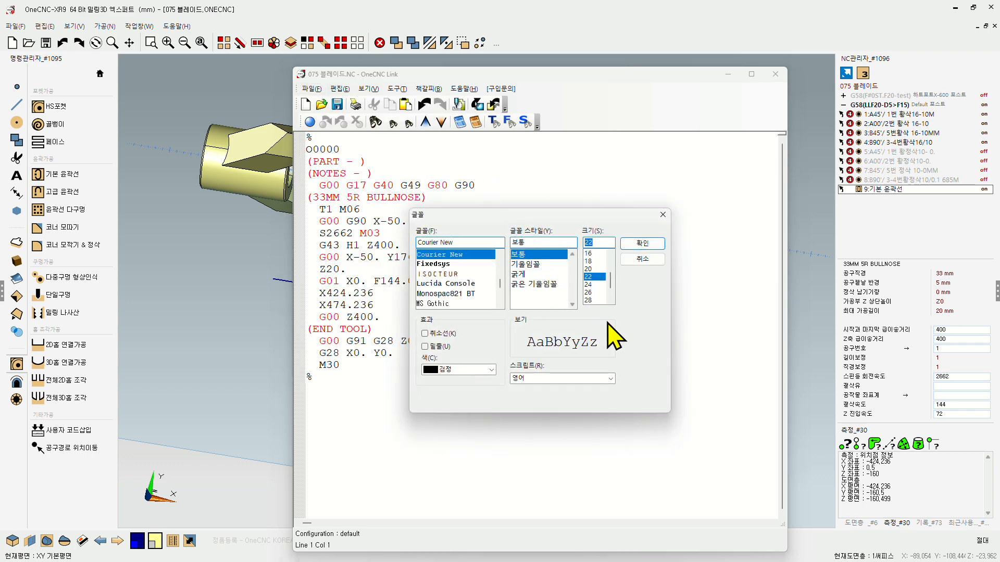
{"action": "left_click", "coordinate": [642, 244]}
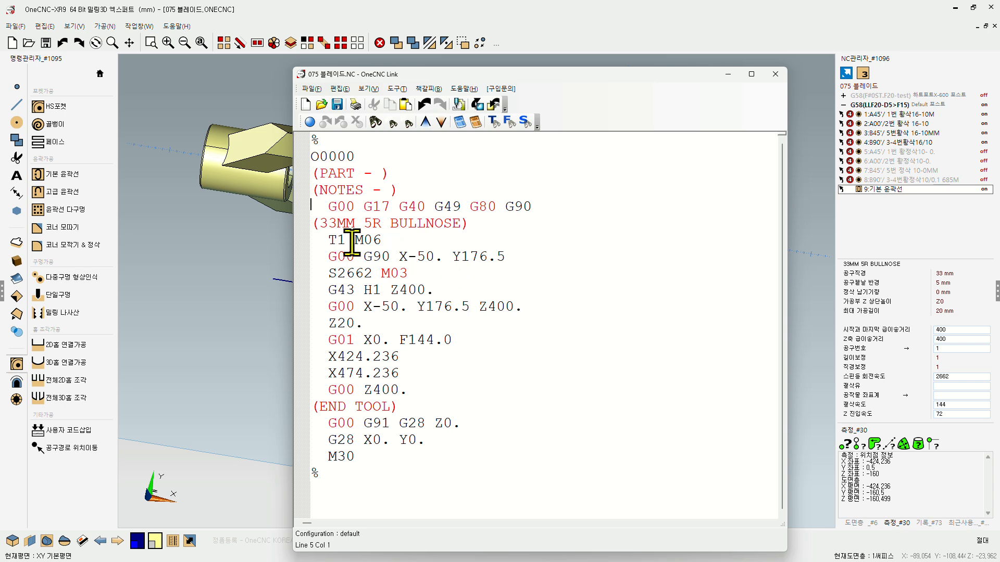
Step: Insert an A0 line after G43 H1 Z400. and an A90 line after X474.236 in the NC code
{"action": "left_click", "coordinate": [363, 324]}
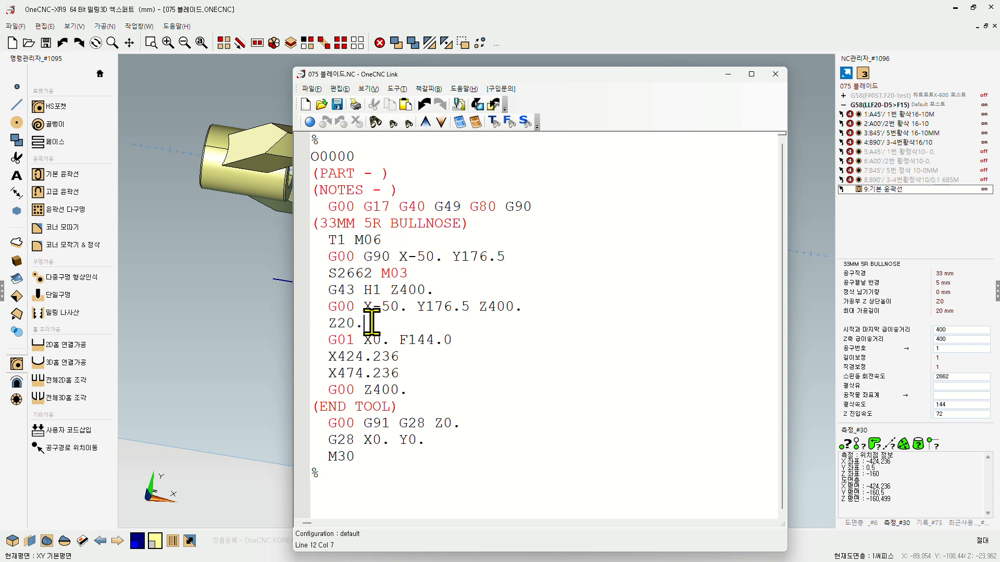
{"action": "left_click", "coordinate": [443, 289]}
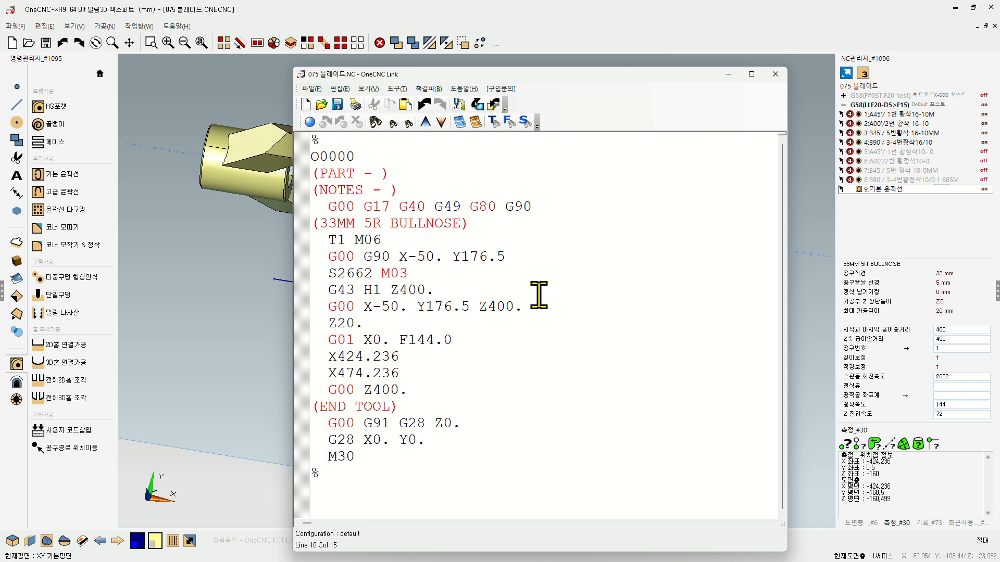
{"action": "key", "text": "Return"}
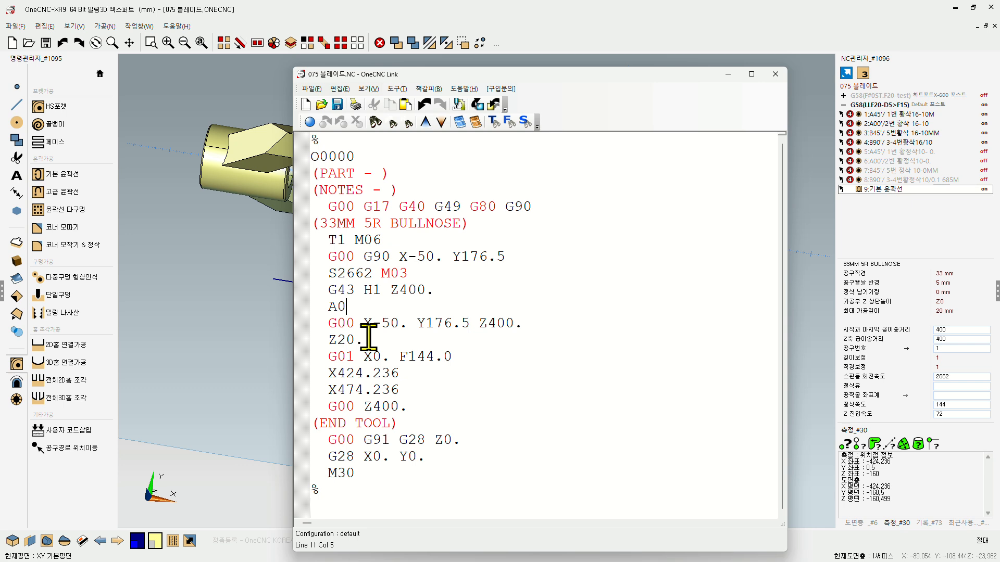
{"action": "left_click_drag", "start_coordinate": [364, 307], "coordinate": [319, 308]}
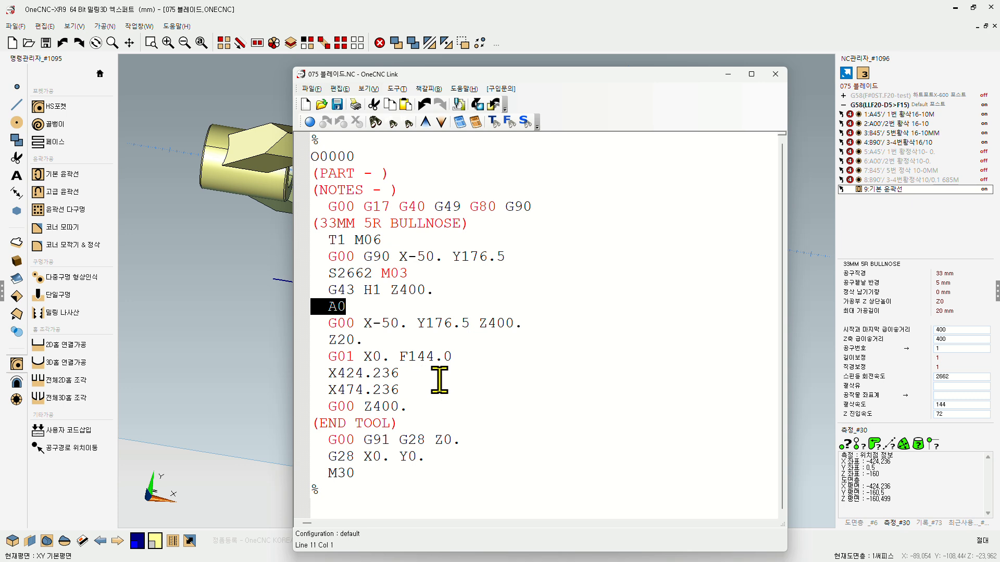
{"action": "left_click", "coordinate": [413, 389]}
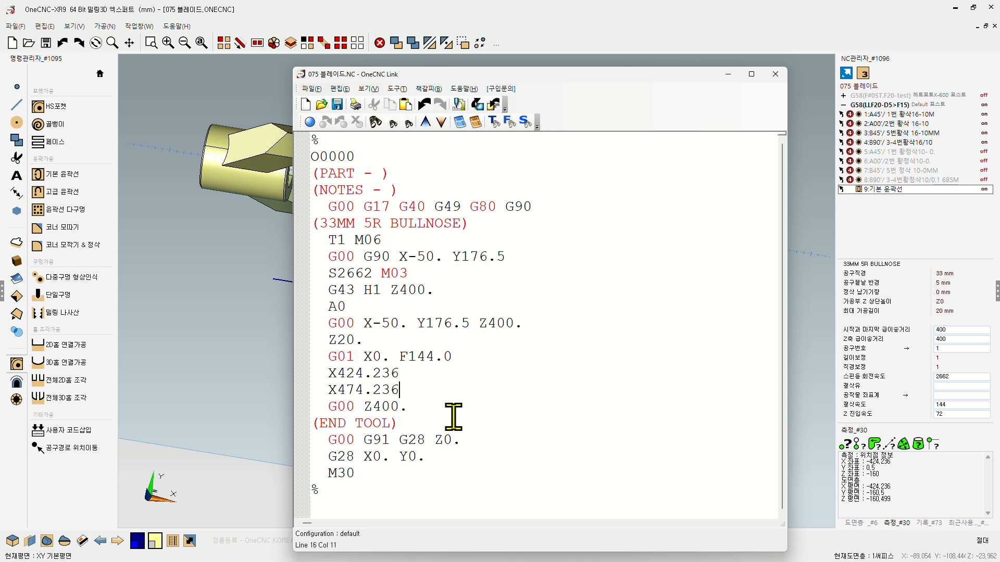
{"action": "key", "text": "Return"}
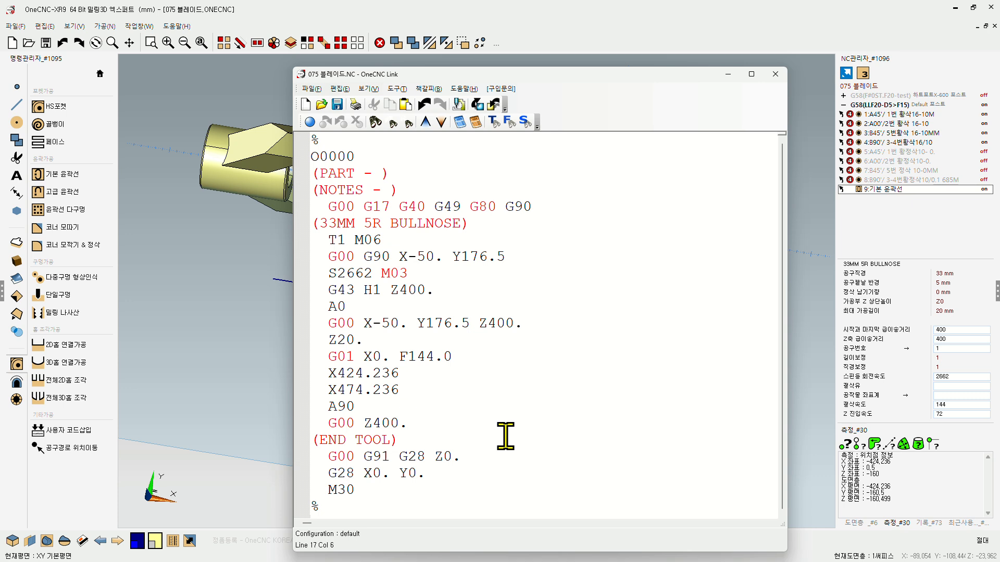
Step: Remove the indentation in front of the A90 and A0 lines
{"action": "left_click", "coordinate": [328, 405]}
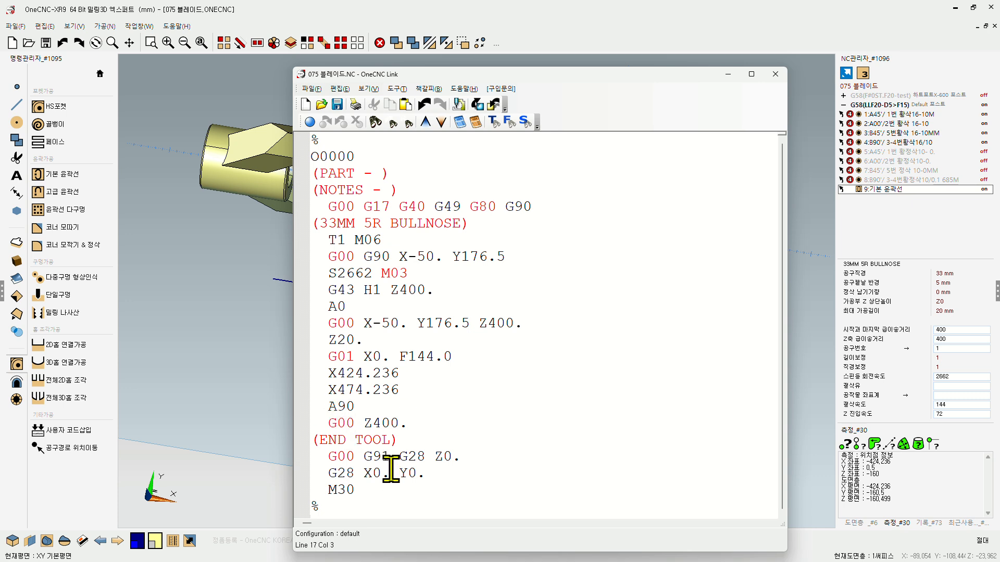
{"action": "key", "text": "BackSpace"}
{"action": "key", "text": "BackSpace"}
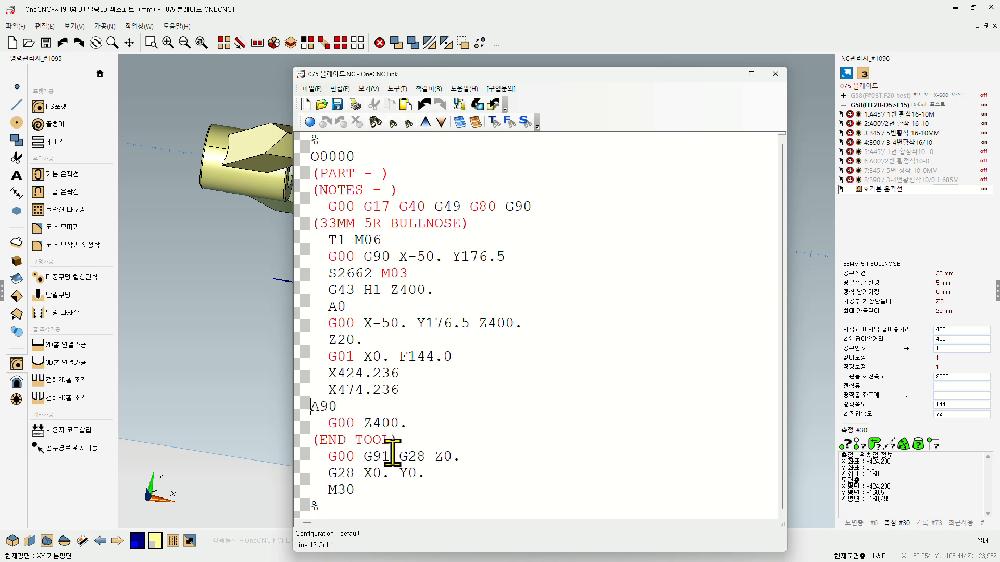
{"action": "left_click", "coordinate": [331, 307]}
{"action": "key", "text": "BackSpace"}
{"action": "key", "text": "BackSpace"}
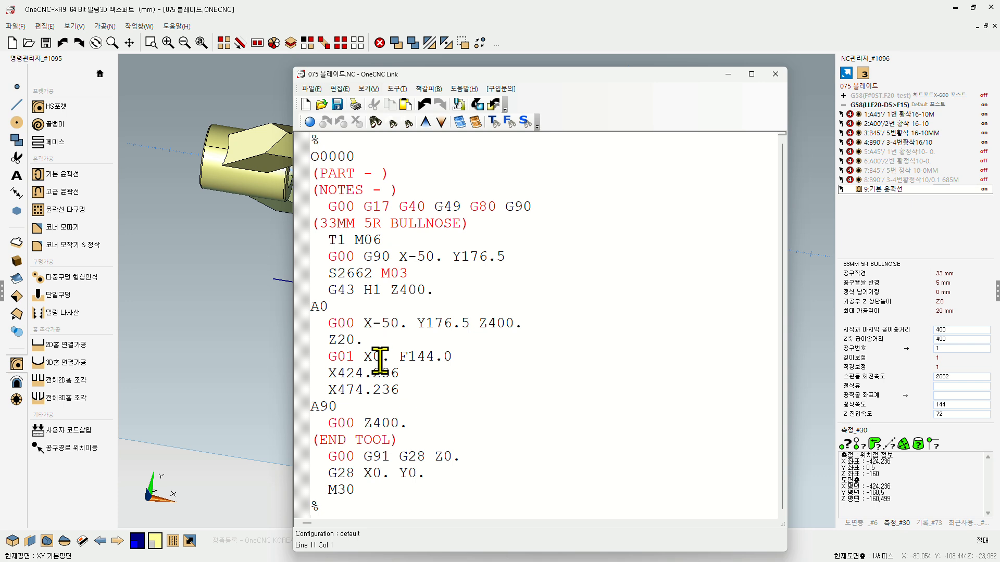
Step: Bookmark the A90 and A0 lines in the NC code
{"action": "left_click", "coordinate": [298, 406]}
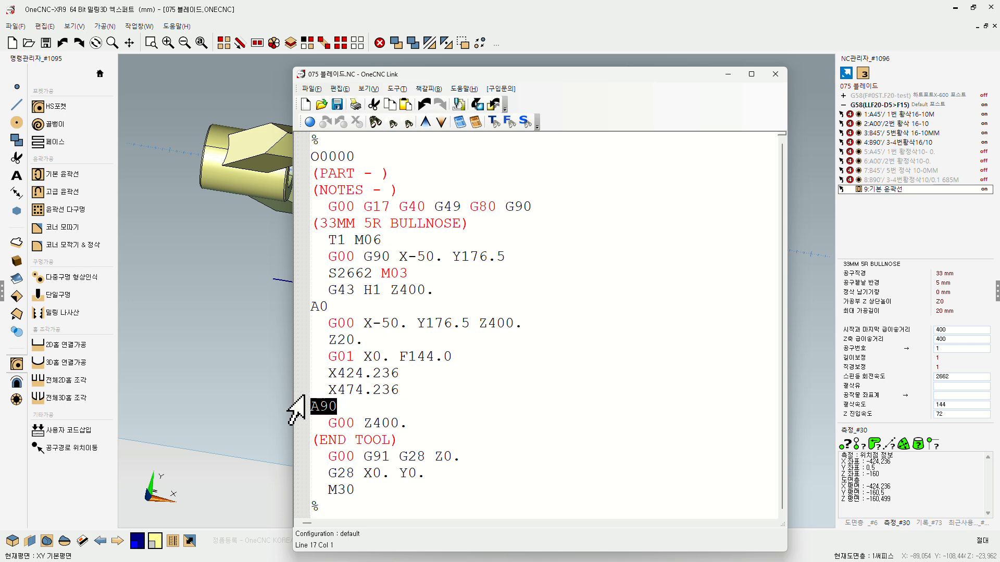
{"action": "left_click", "coordinate": [309, 122]}
{"action": "left_click", "coordinate": [299, 307]}
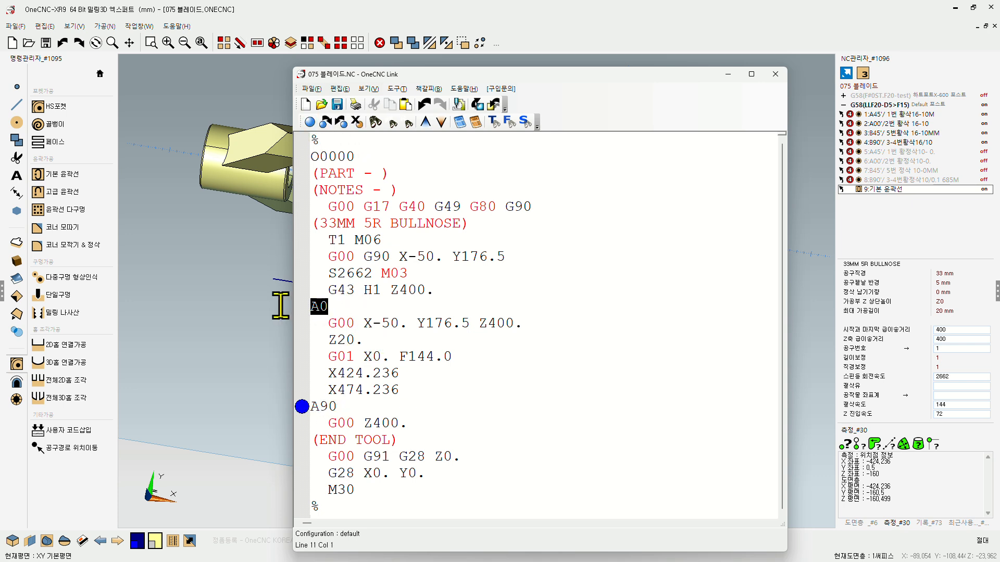
{"action": "left_click", "coordinate": [309, 122]}
{"action": "left_click", "coordinate": [433, 375]}
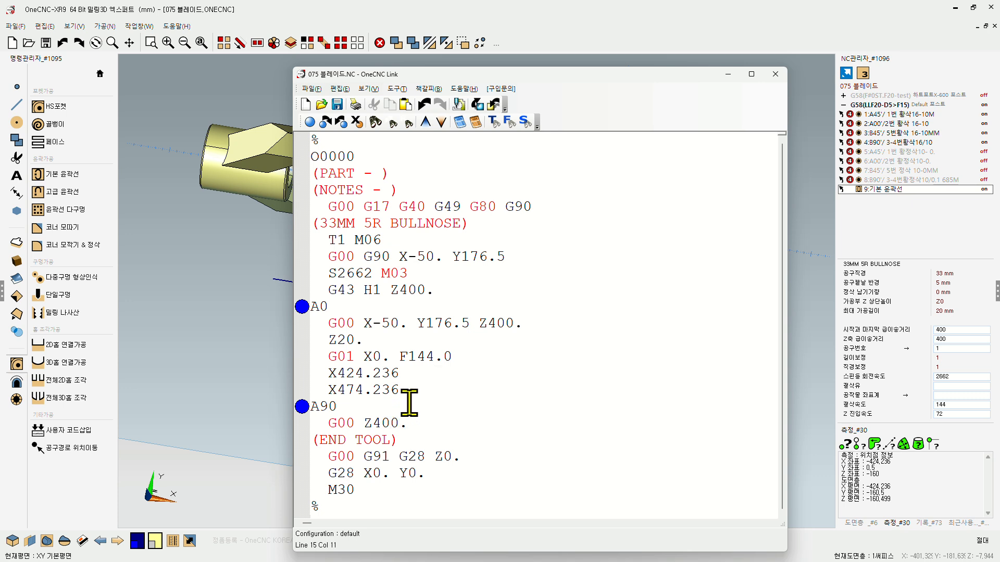